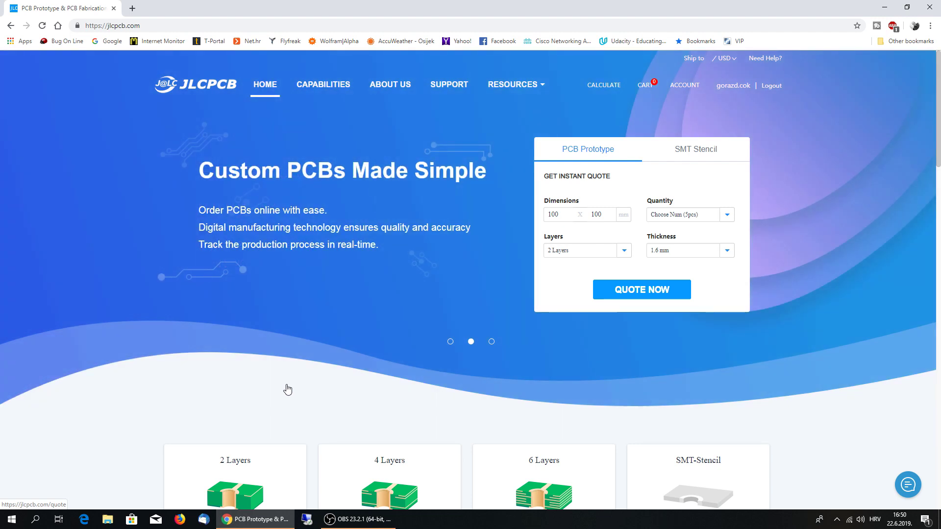
Browse the JLCPCB home page and open the manufacturing Capabilities page
scroll(239, 371, "down", 7)
scroll(185, 380, "up", 2)
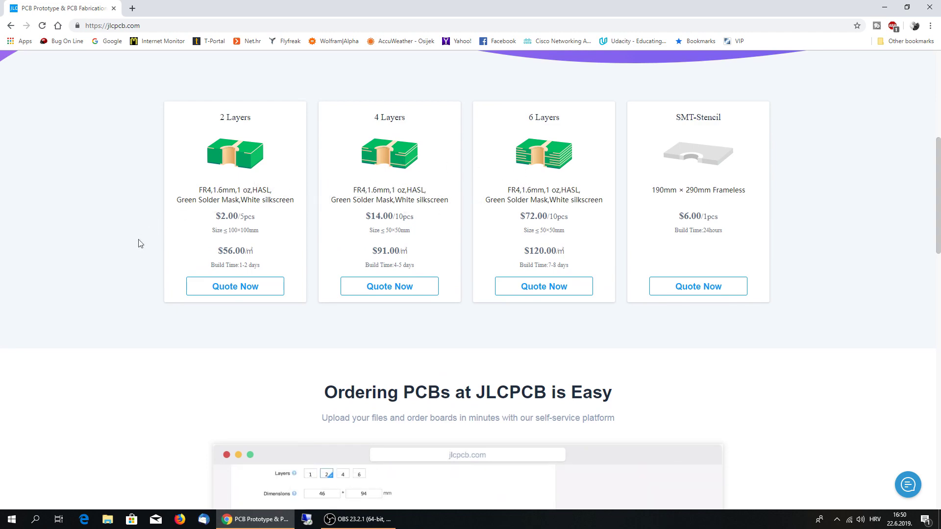
scroll(120, 239, "down", 7)
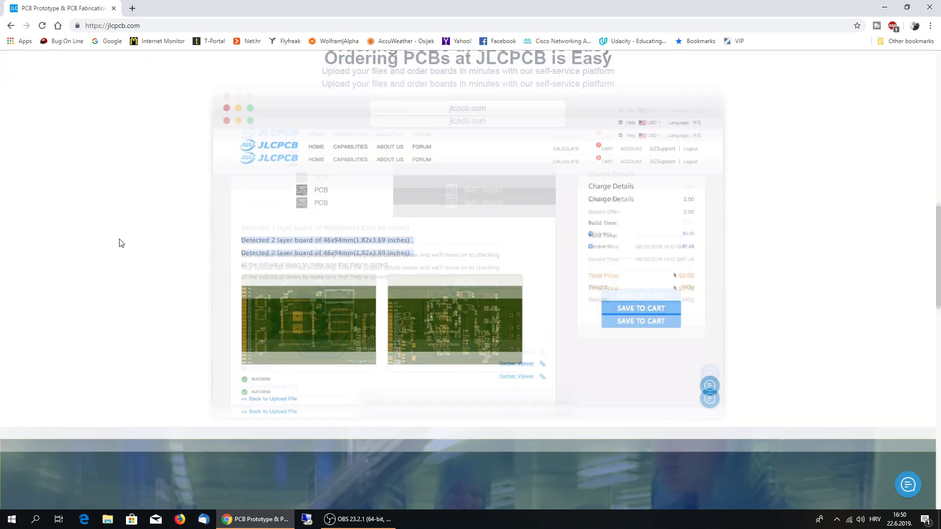
scroll(117, 242, "down", 3)
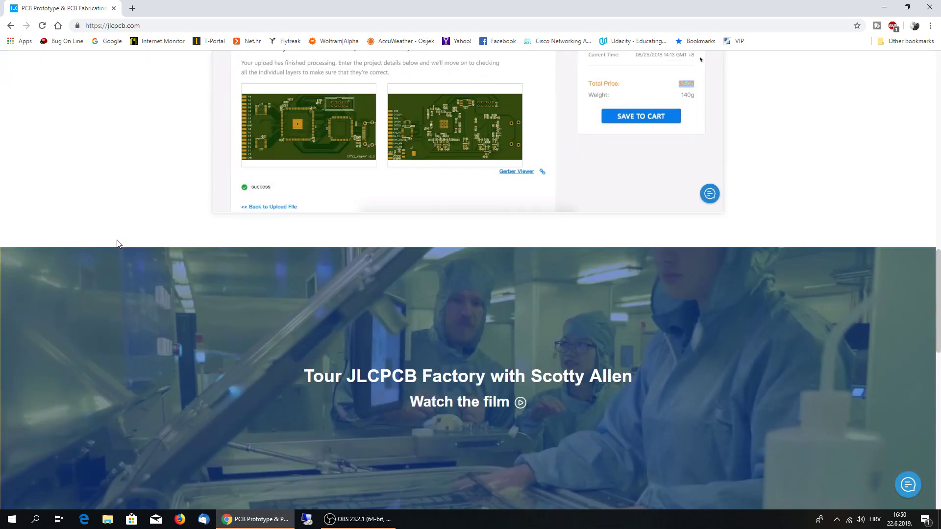
scroll(117, 241, "up", 16)
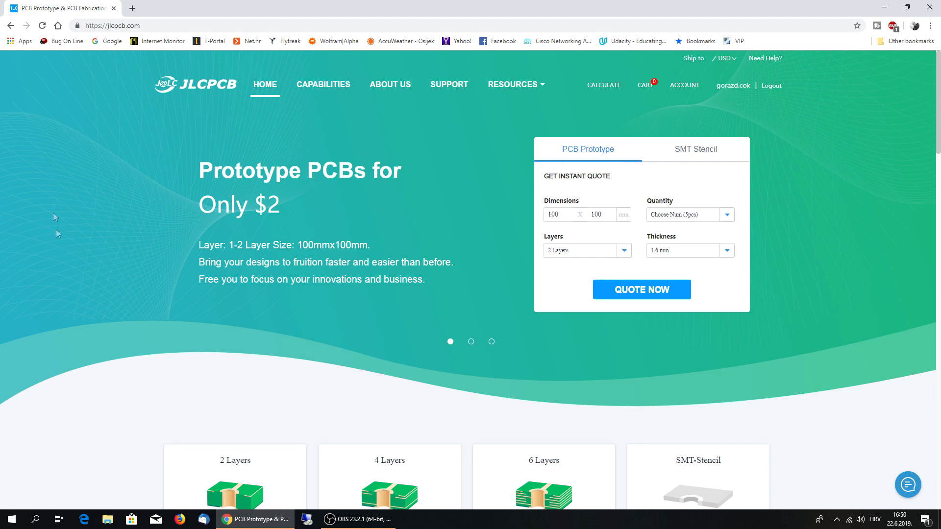
left_click(337, 86)
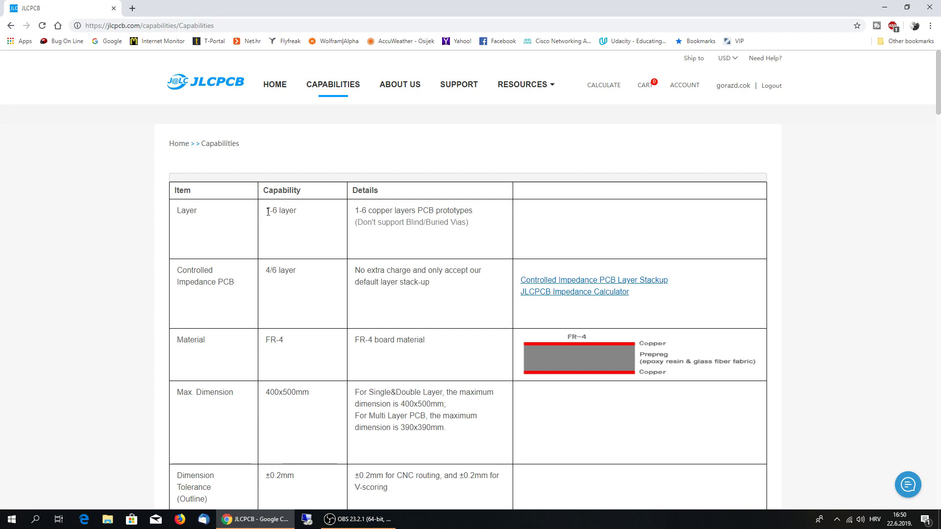
Review the capabilities table and open EasyEDA from the Resources menu
scroll(304, 246, "down", 10)
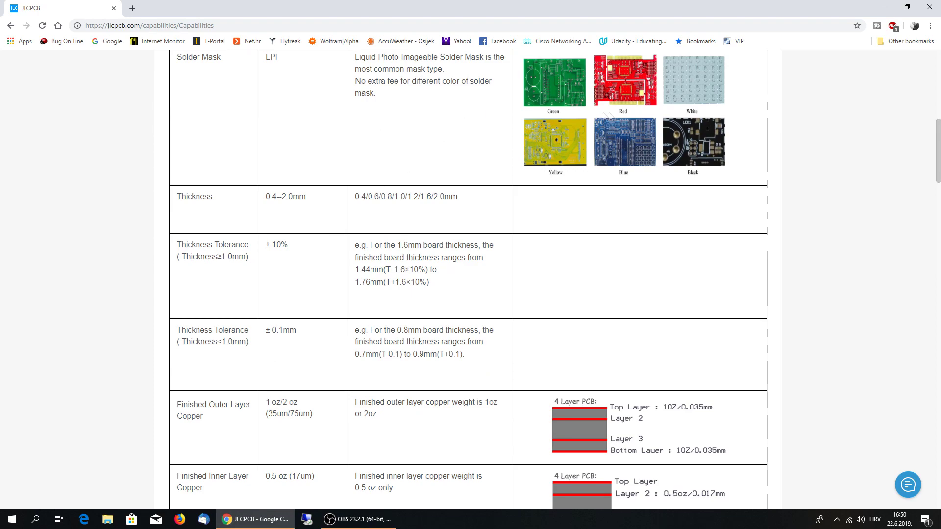
scroll(268, 281, "down", 2)
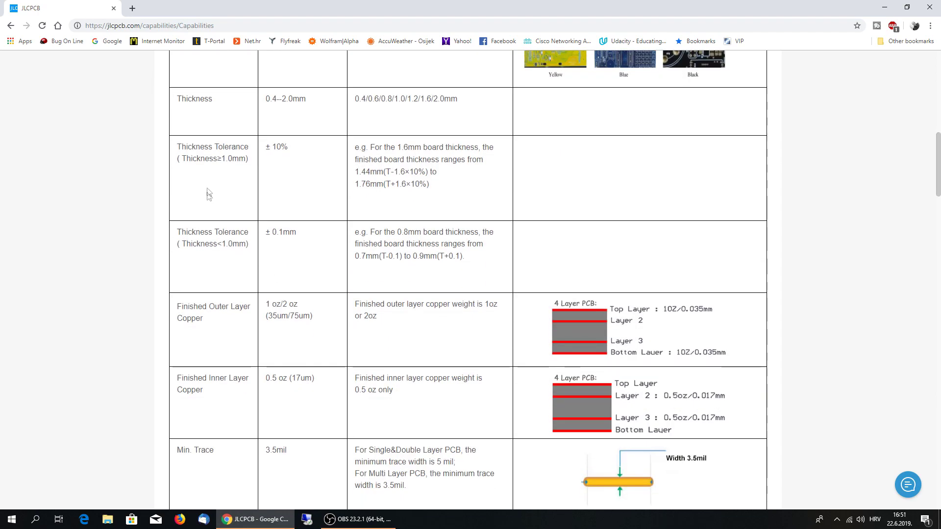
scroll(280, 316, "up", 12)
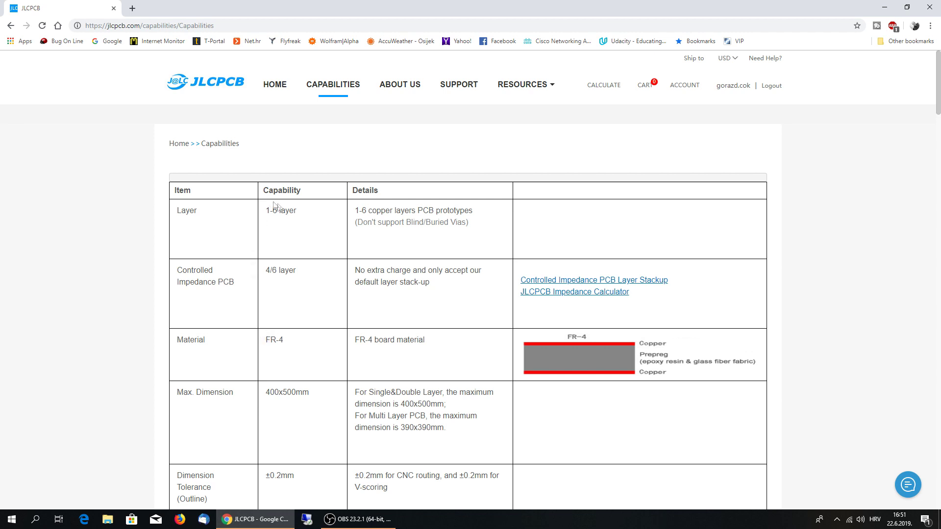
mouse_move(511, 88)
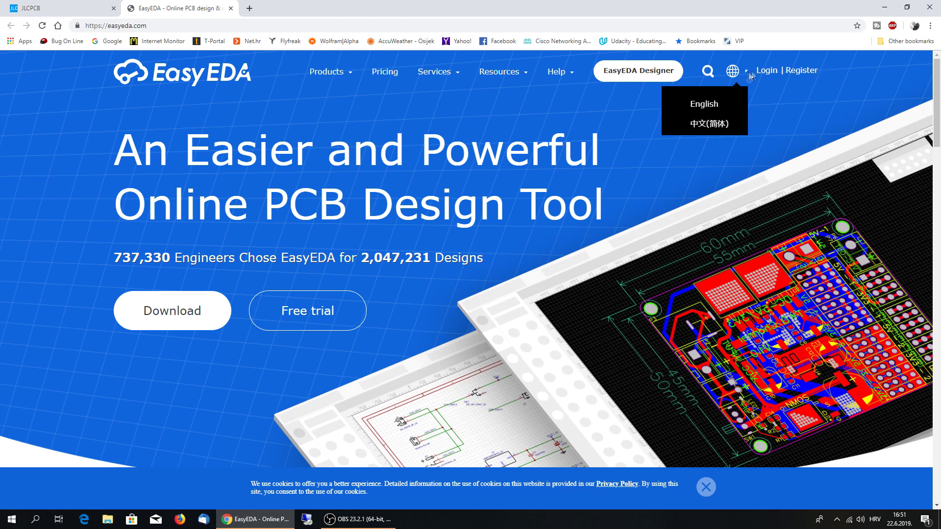
Log in to EasyEDA, close the cookie banner, and launch EasyEDA Designer
left_click(767, 74)
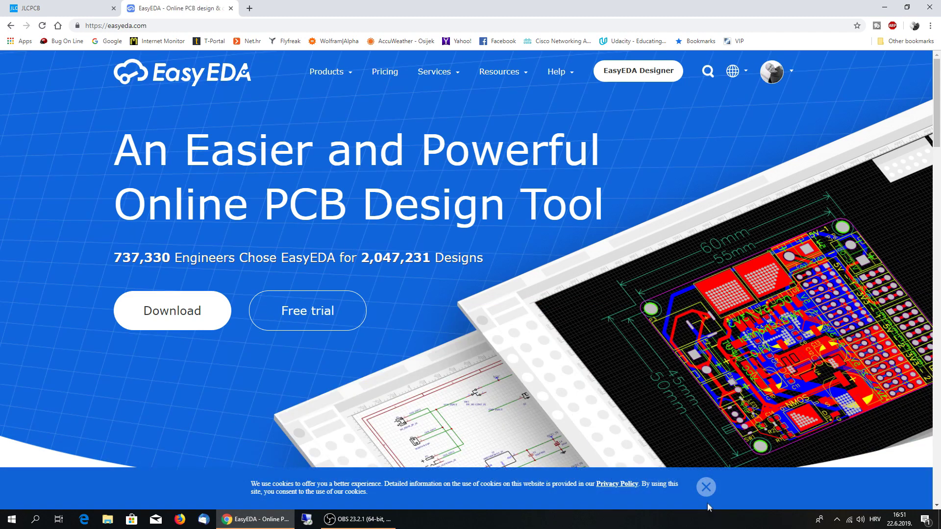
left_click(705, 487)
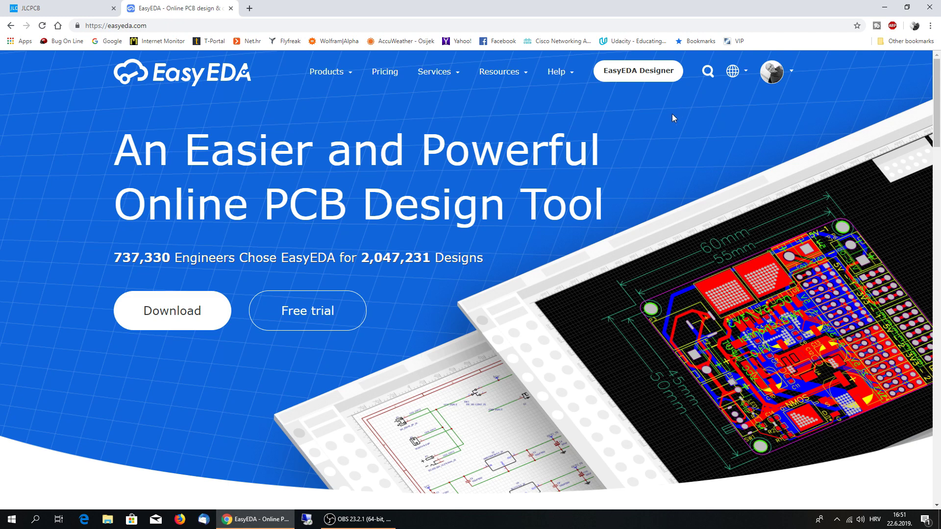
mouse_move(338, 74)
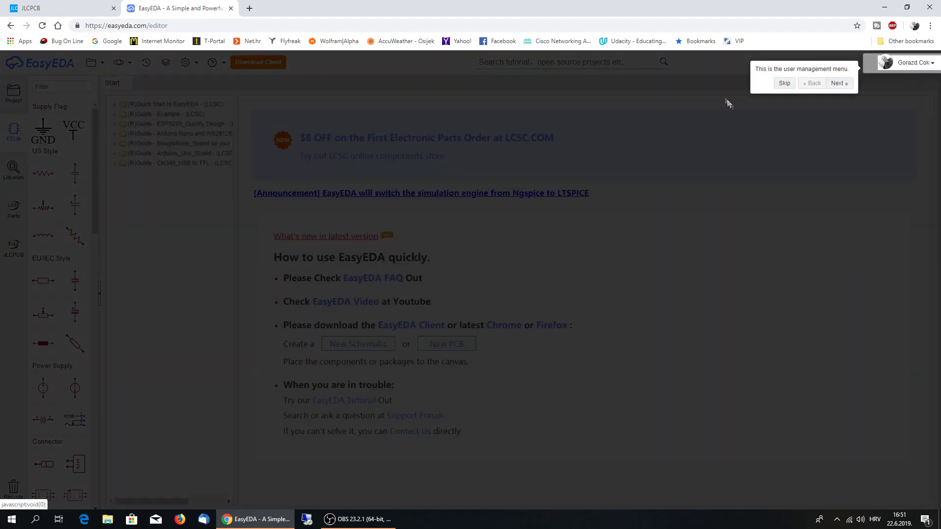
Skip the intro tour and expand the Quick Start example to view its Sheet_1
left_click(784, 83)
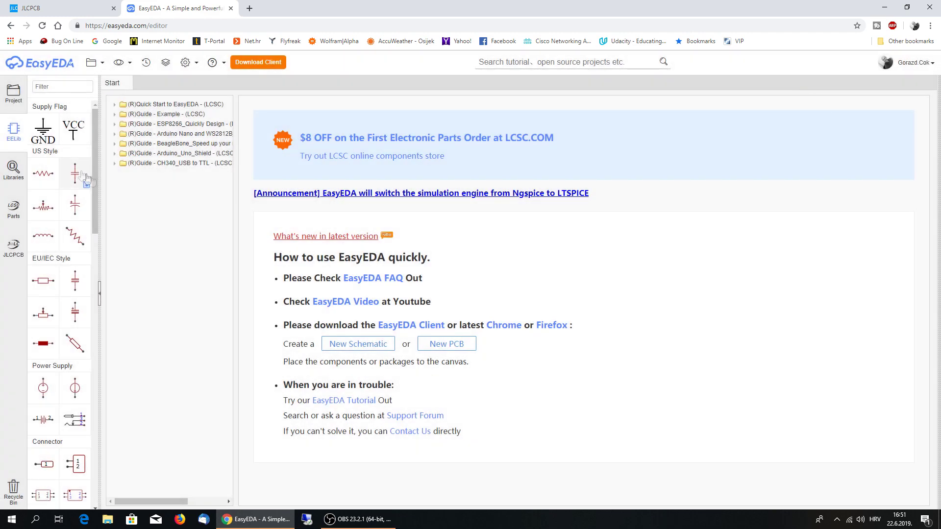
left_click(164, 104)
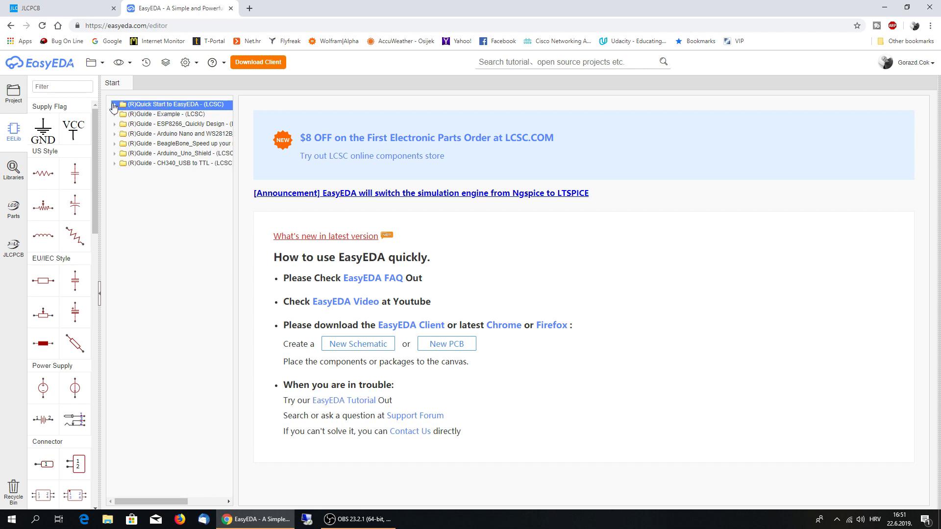
left_click(114, 105)
left_click(139, 114)
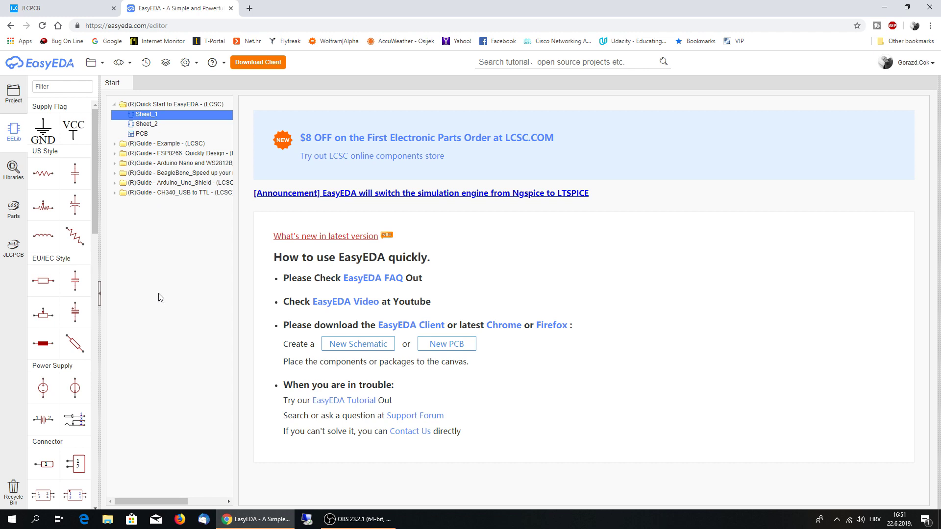
Open and cancel Search Libraries, then expand the Arduino Nano and WS2812B guide project
left_click(10, 171)
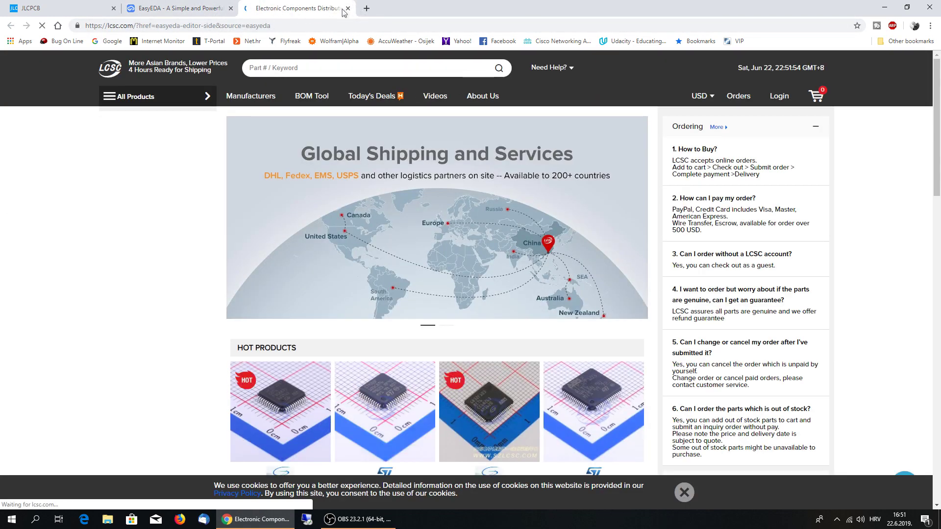
left_click(348, 9)
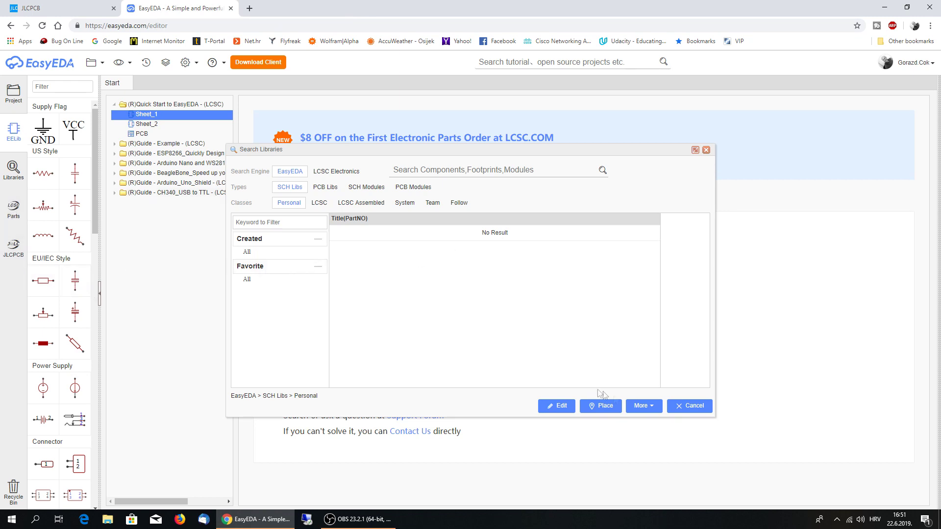
left_click(695, 405)
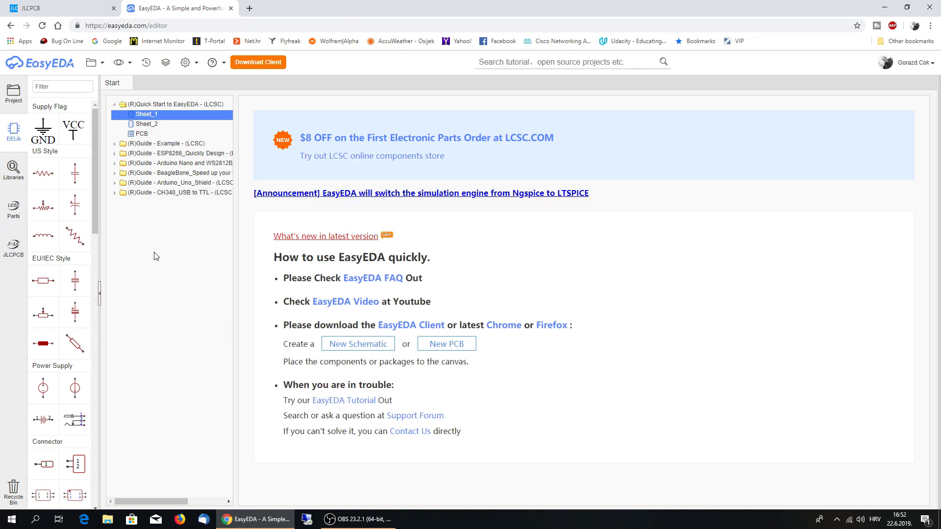
left_click(165, 164)
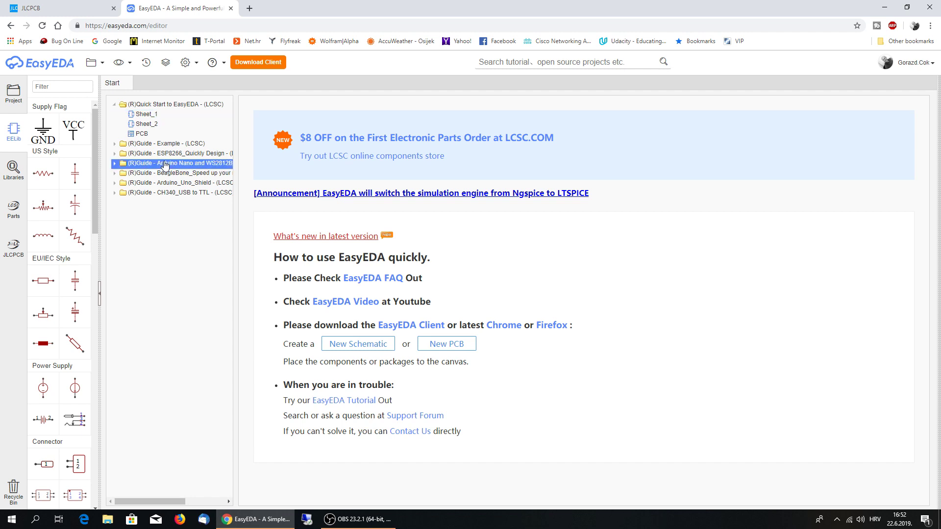
left_click(113, 164)
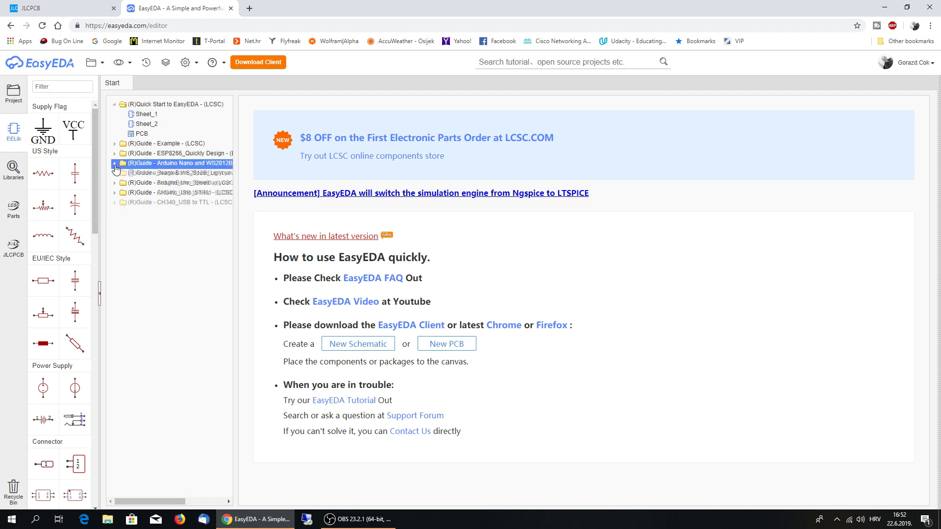
left_click(168, 174)
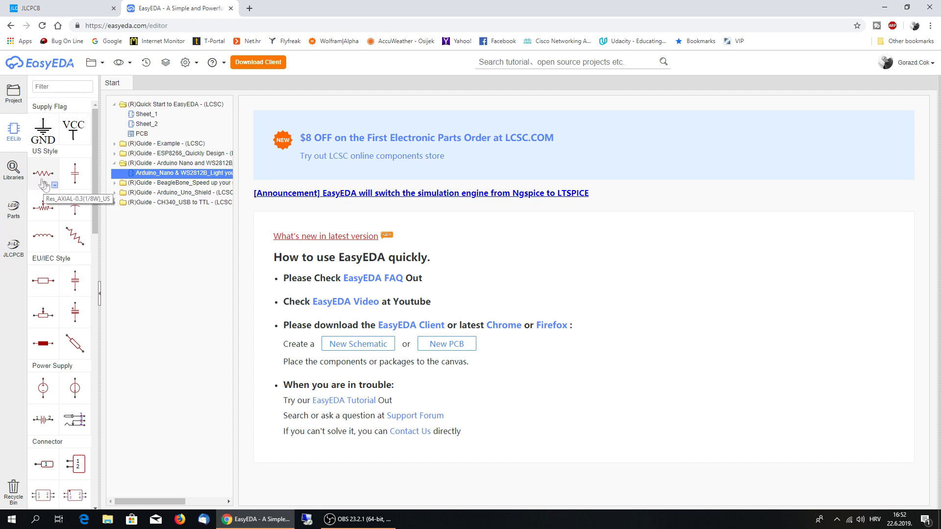
Switch to your own projects and expand test - master to list its designs
left_click(11, 95)
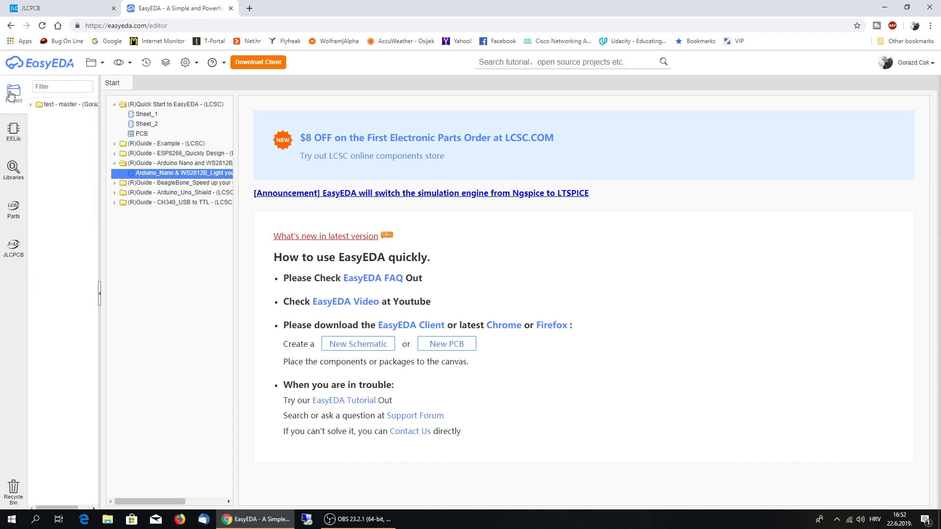
left_click(62, 107)
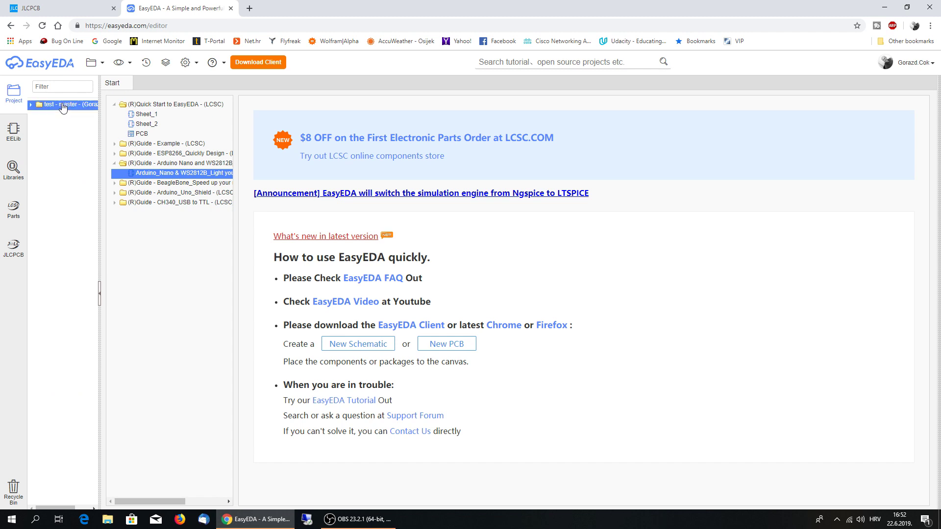
double_click(63, 106)
left_click(50, 116)
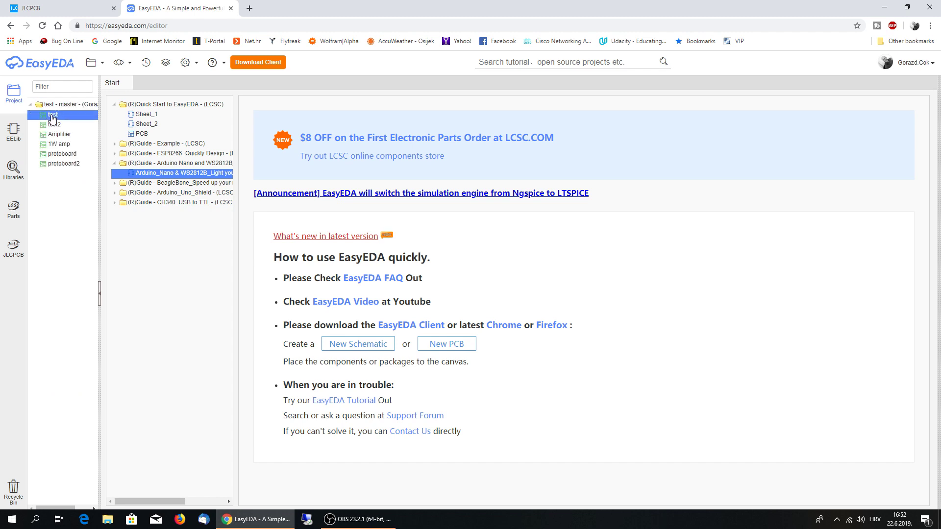
Open the Amplifier PCB and download its Gerber fabrication zip after a design rule check
double_click(56, 135)
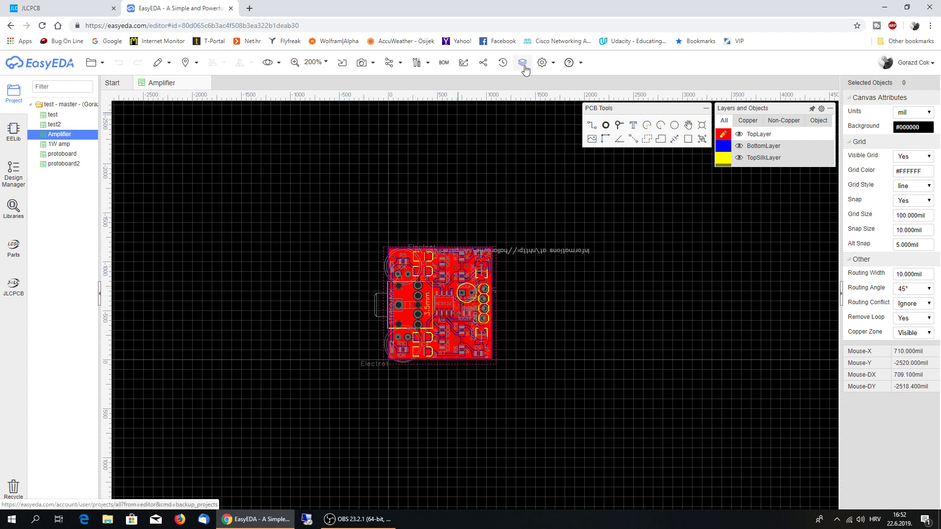
left_click(541, 63)
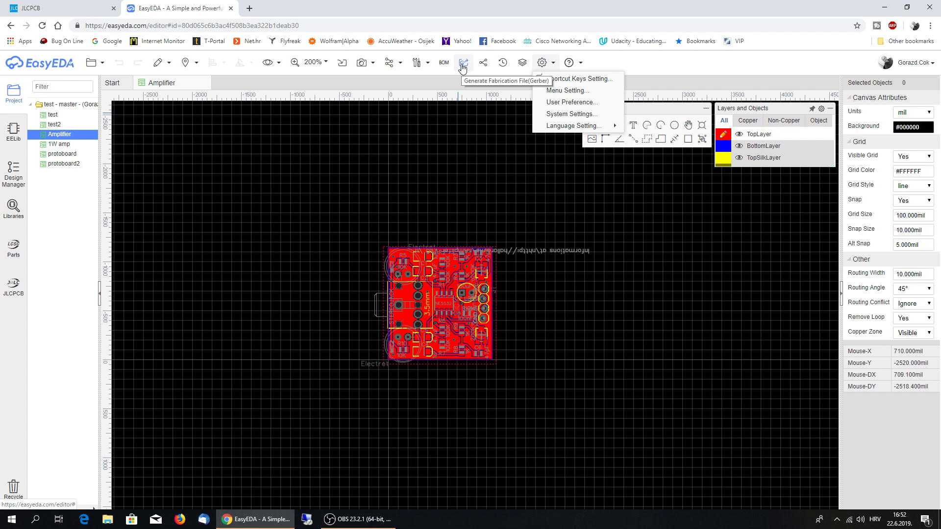
left_click(463, 65)
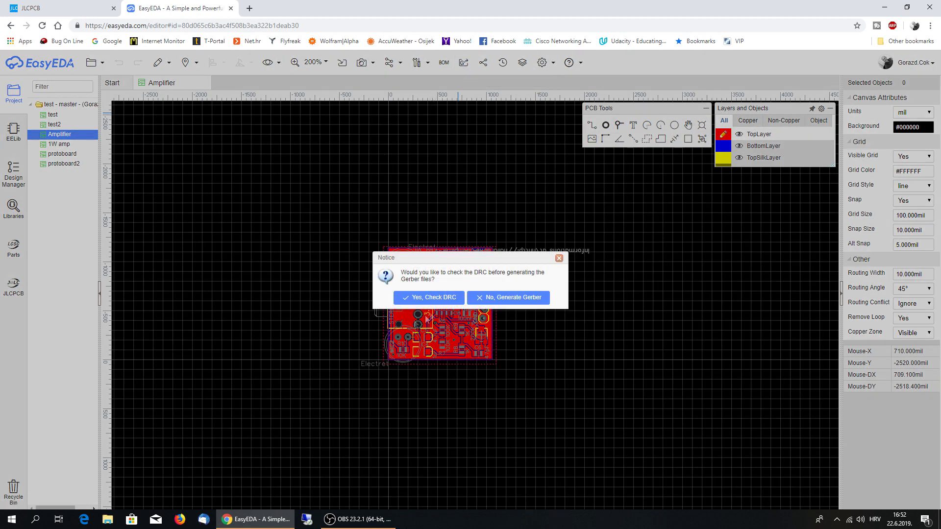
left_click(436, 299)
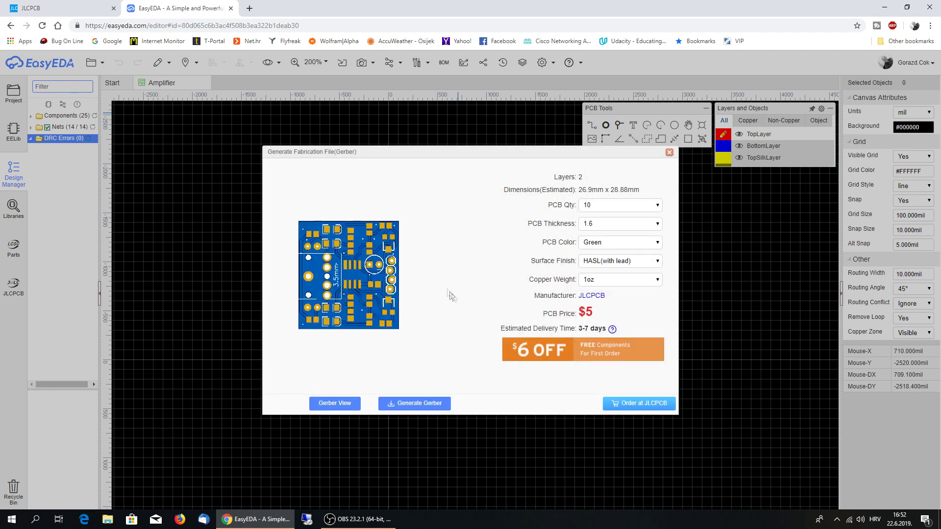
left_click(410, 406)
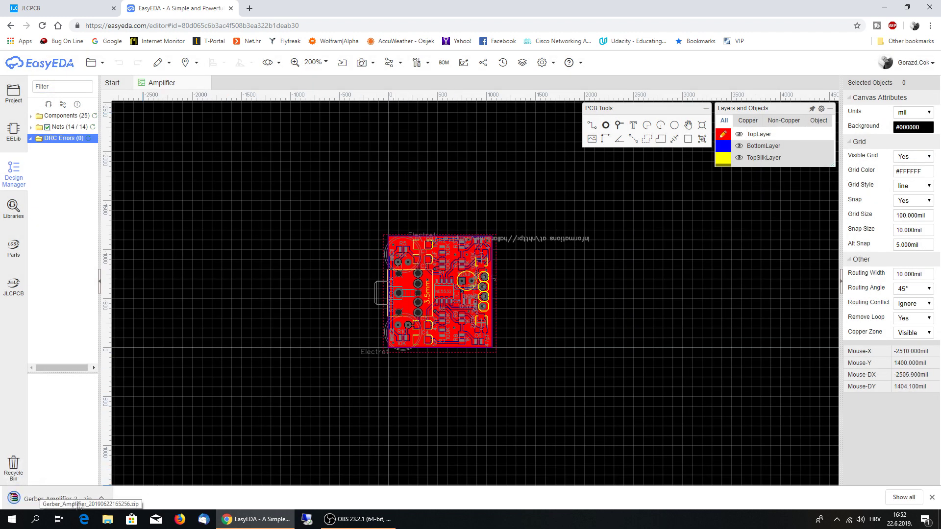
left_click(310, 62)
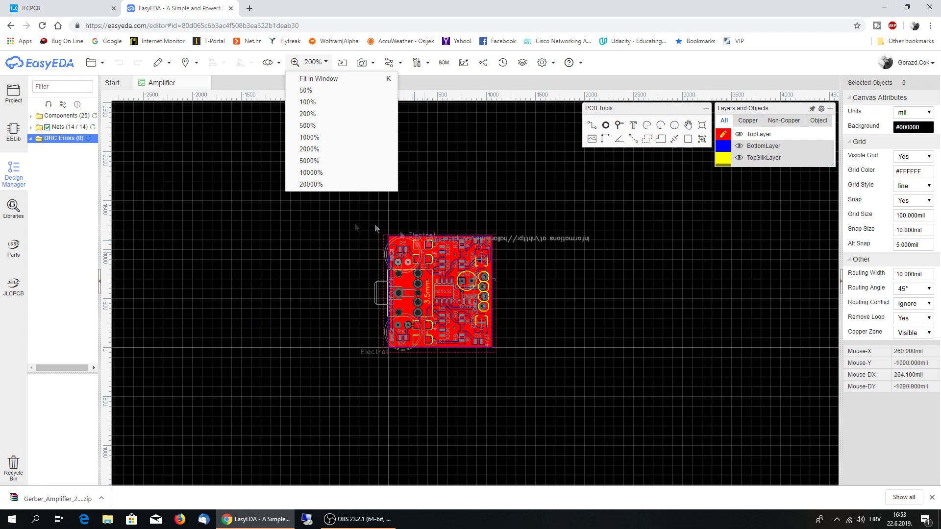
Close the EasyEDA tab and start an instant PCB quote from the JLCPCB home page
left_click(230, 8)
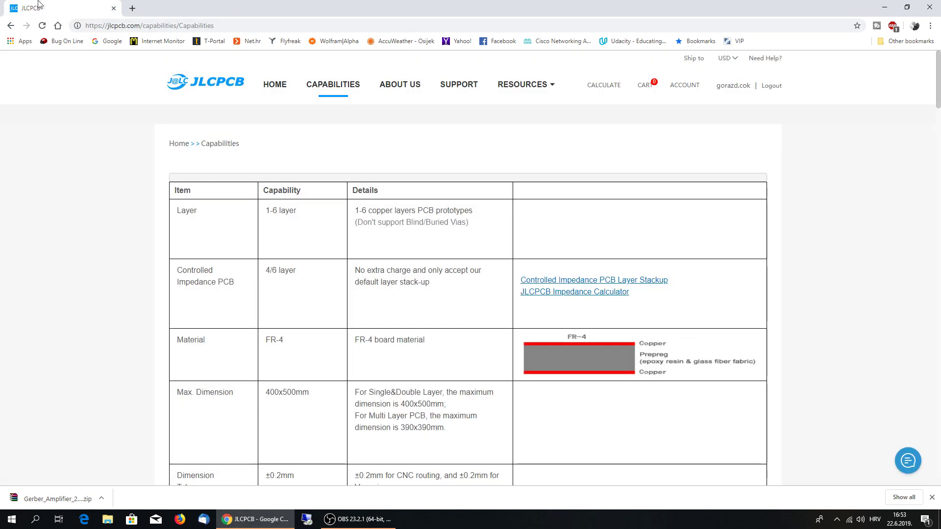
left_click(194, 84)
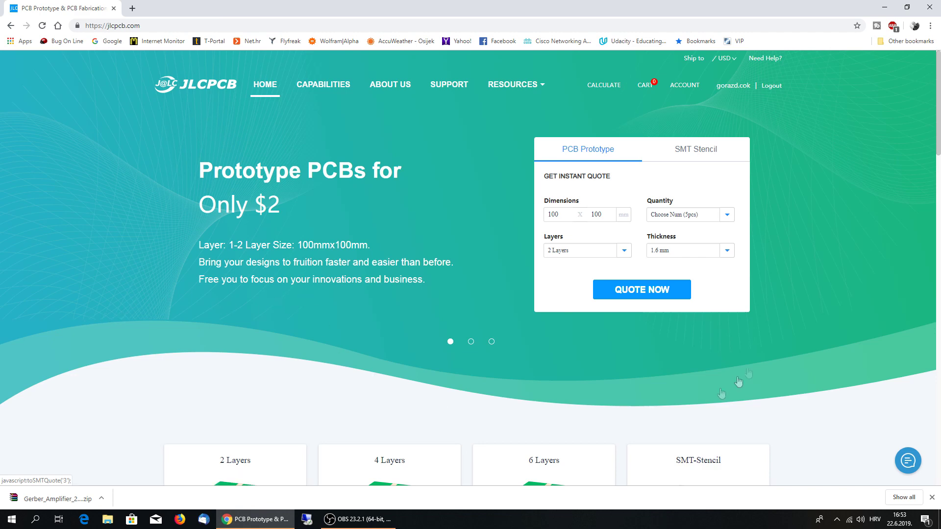
left_click(642, 291)
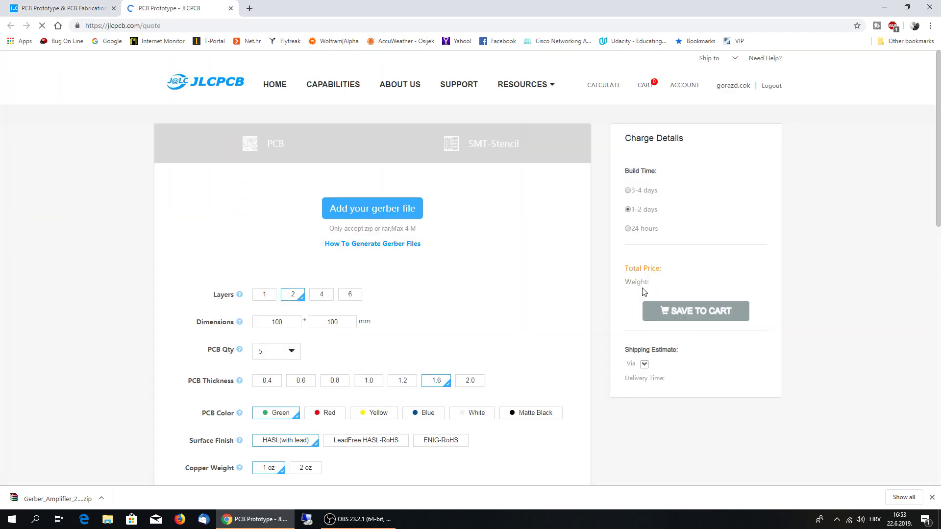
Upload the Gerber_Amplifier zip as the quote's Gerber file
left_click(357, 210)
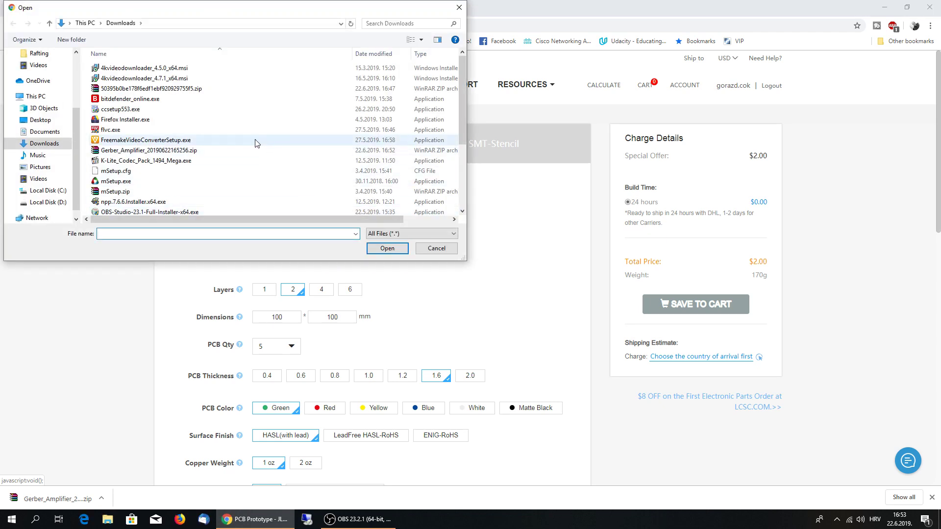
scroll(255, 144, "down", 3)
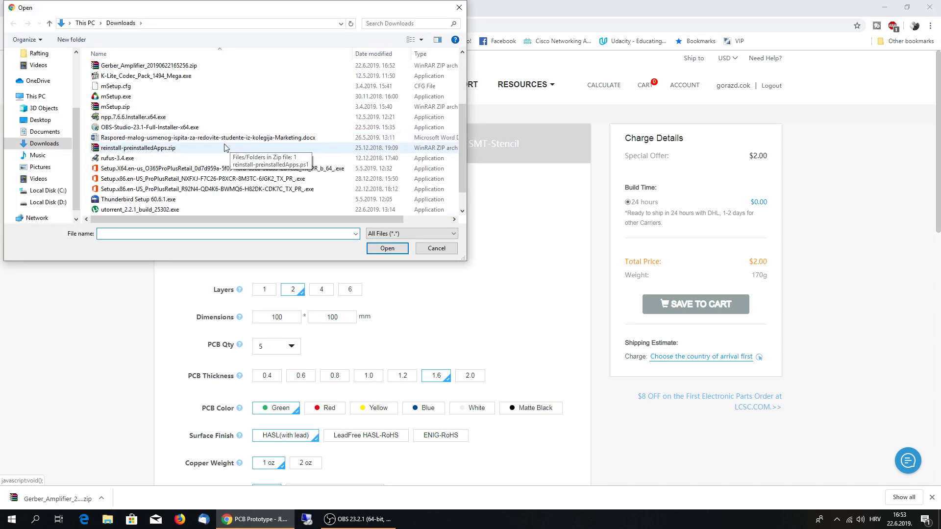
scroll(211, 122, "up", 3)
left_click(184, 65)
left_click(386, 248)
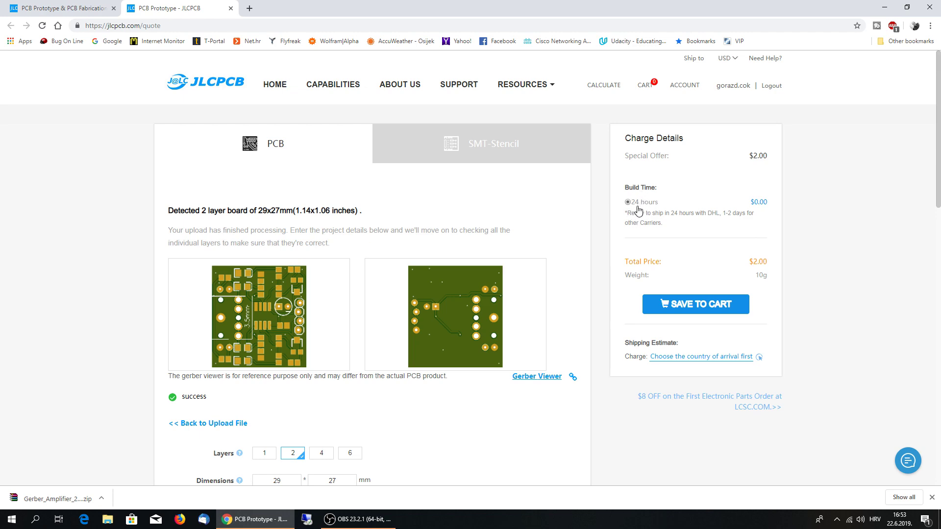
Compare Yellow, Blue and White PCB colours, then settle on Red
scroll(143, 245, "down", 4)
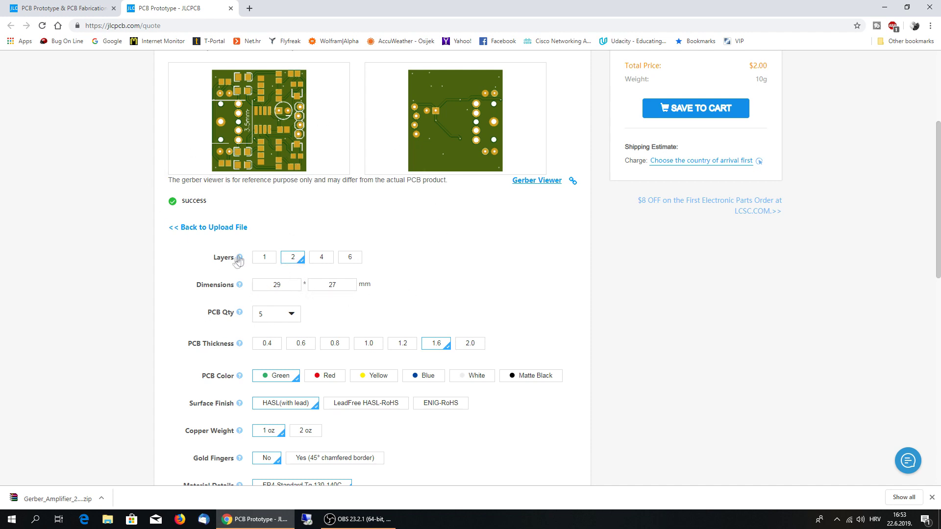
scroll(145, 287, "down", 2)
left_click(338, 280)
left_click(370, 283)
left_click(427, 283)
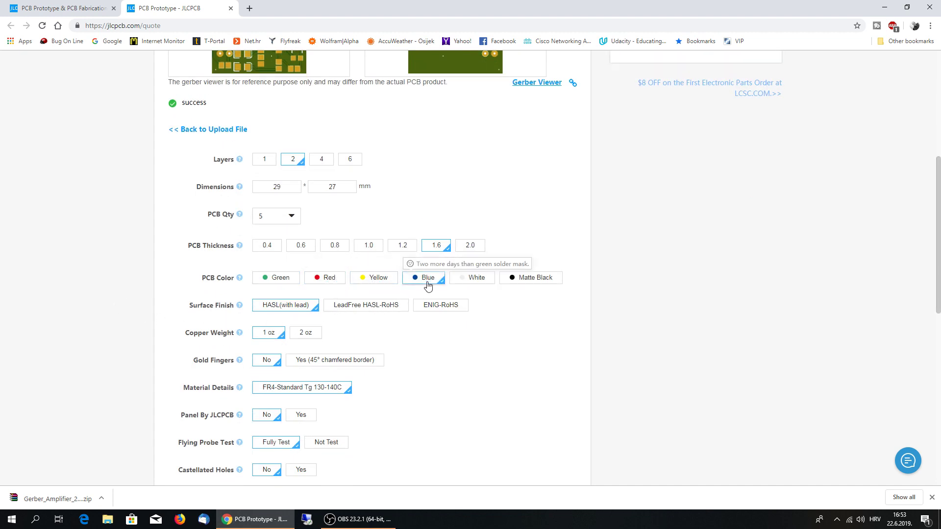
left_click(463, 283)
left_click(328, 281)
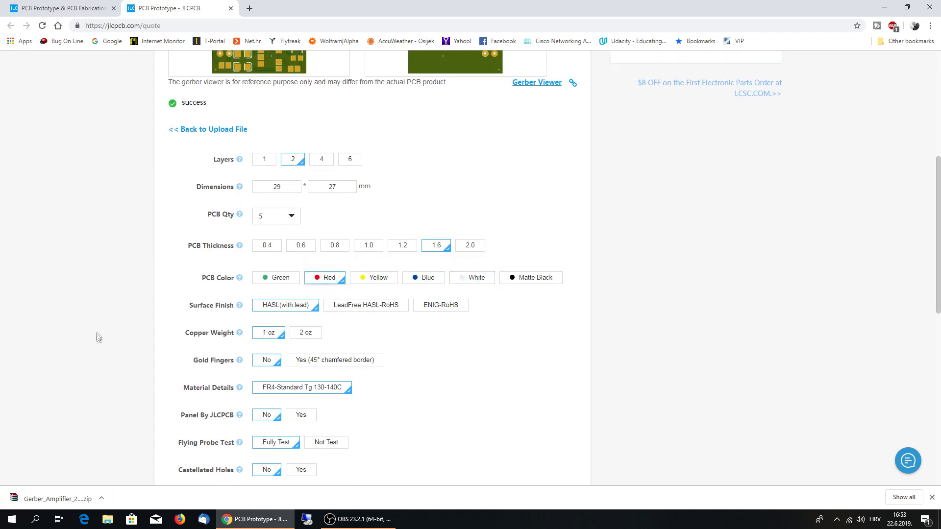
Review the remaining quote options, including the 3-4 day build time
scroll(97, 334, "down", 1)
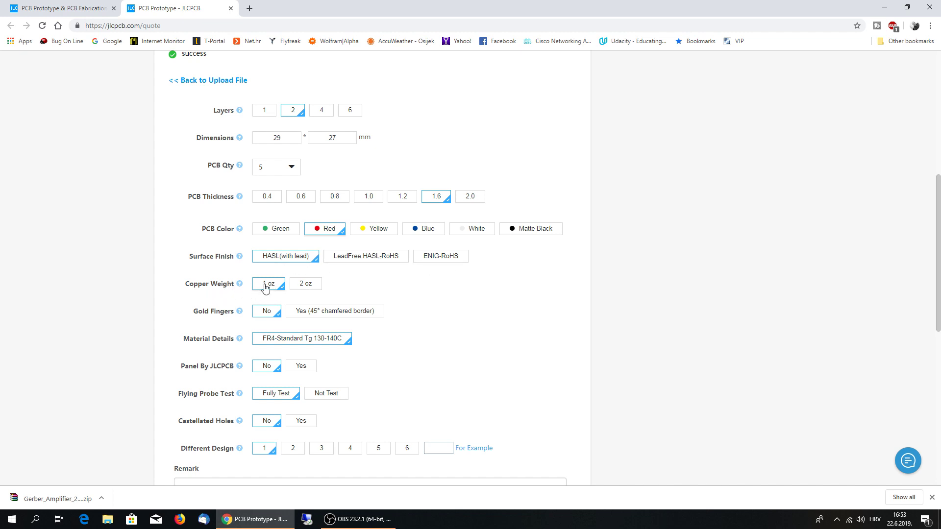
scroll(137, 324, "down", 1)
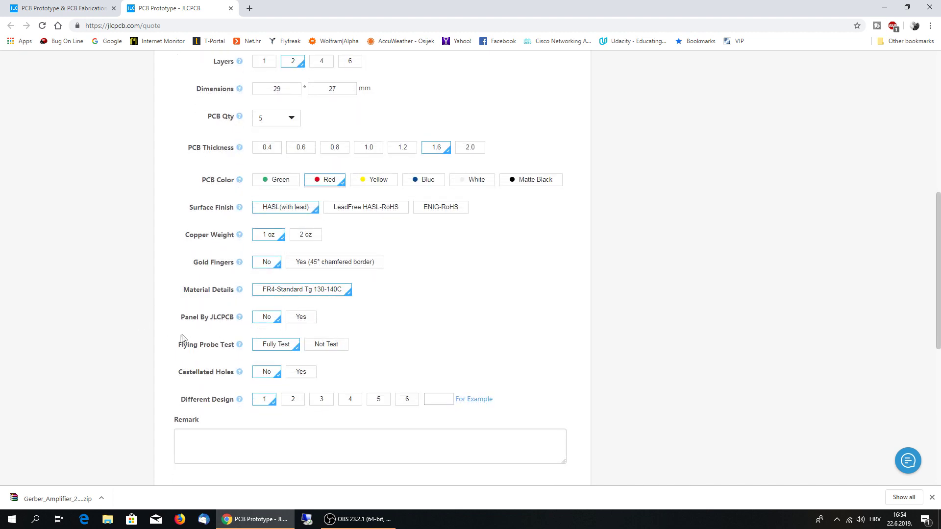
scroll(182, 340, "down", 1)
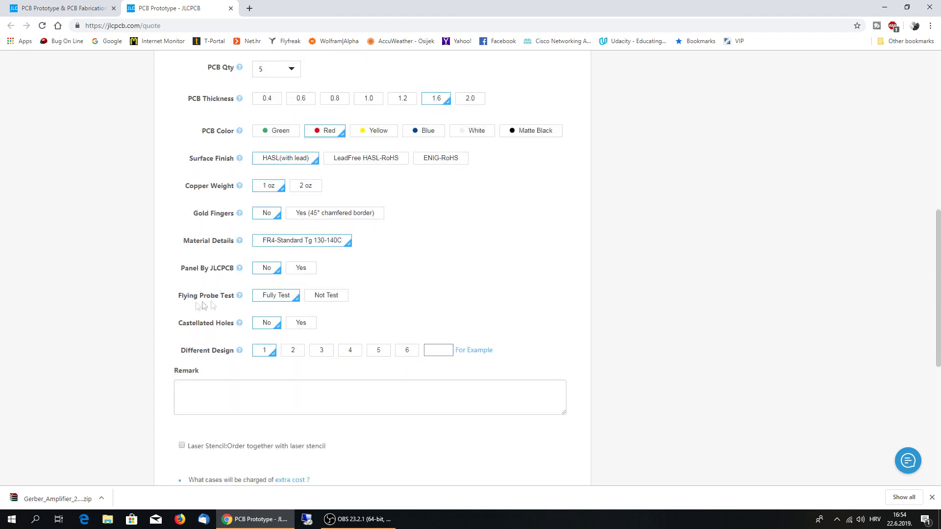
scroll(98, 345, "down", 1)
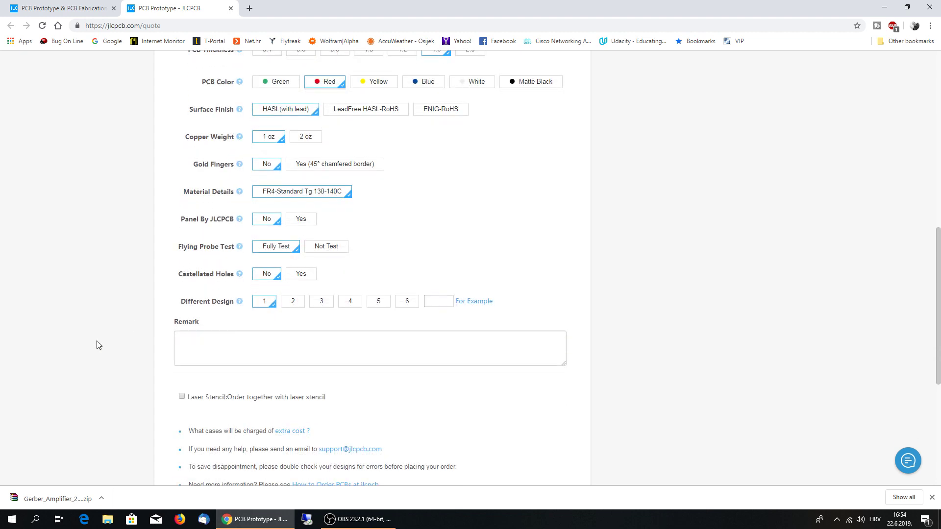
scroll(98, 344, "down", 2)
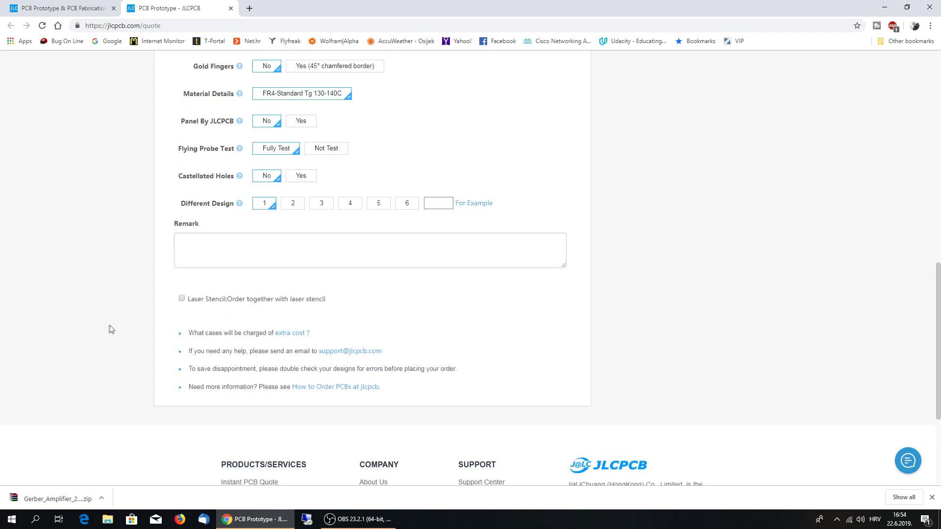
scroll(98, 338, "down", 2)
scroll(97, 340, "up", 15)
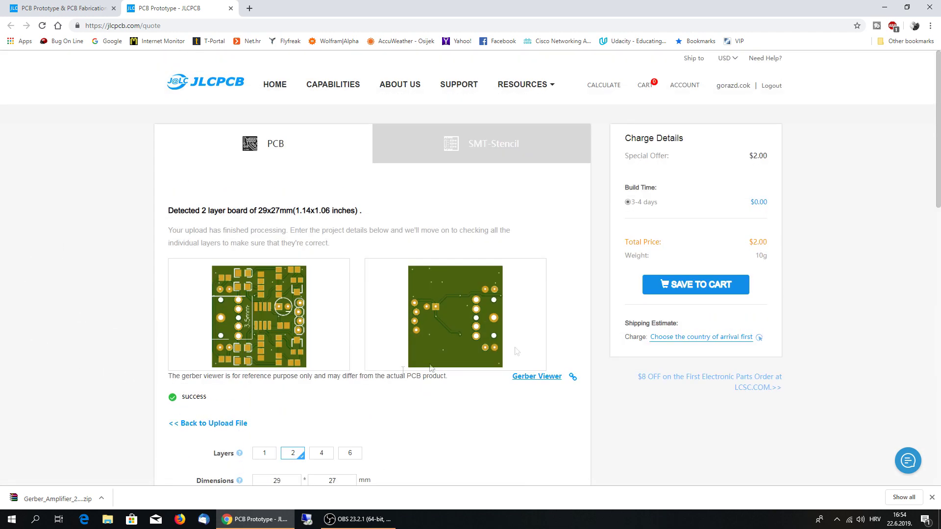
Save the Amplifier board to the cart and close Chrome's downloads shelf
left_click(687, 286)
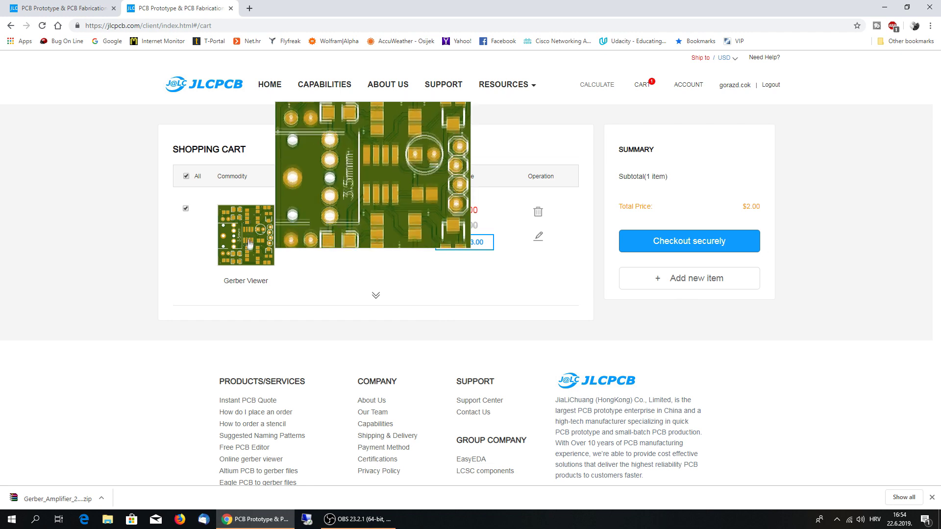
mouse_move(260, 248)
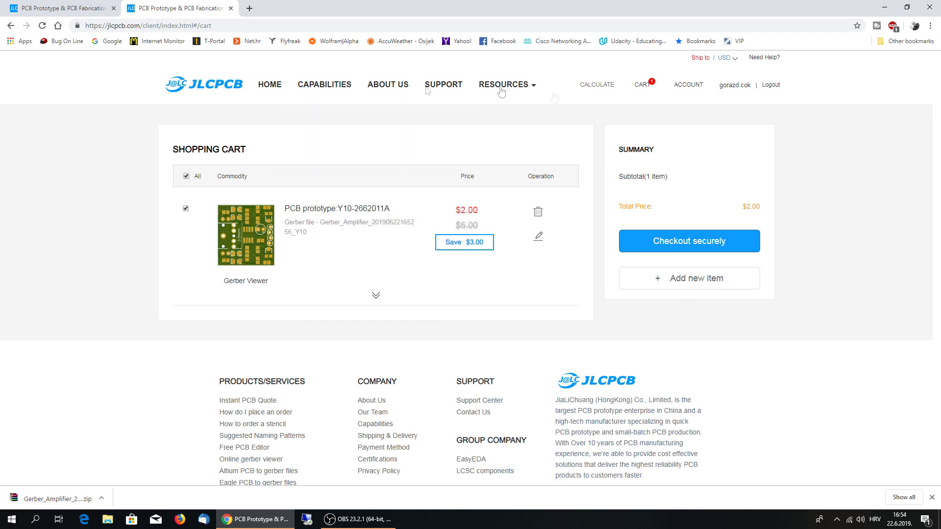
scroll(363, 328, "down", 3)
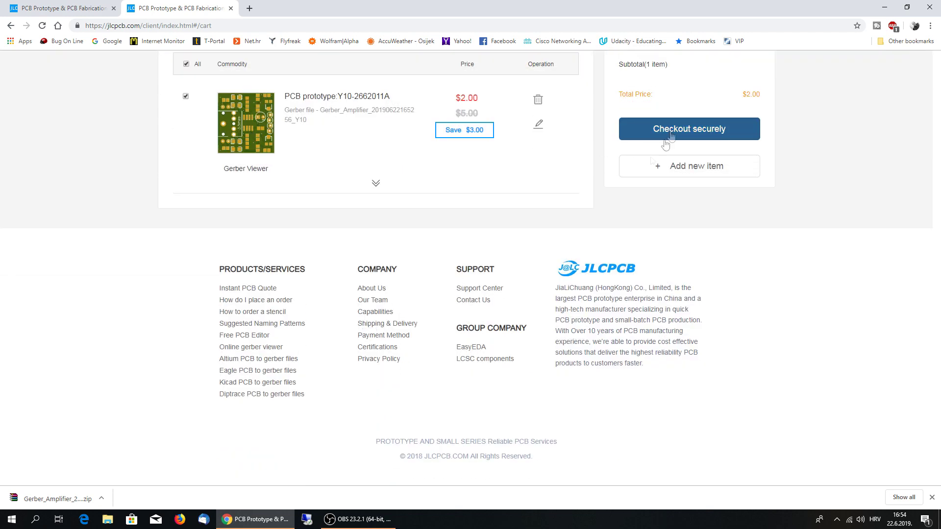
scroll(625, 183, "up", 3)
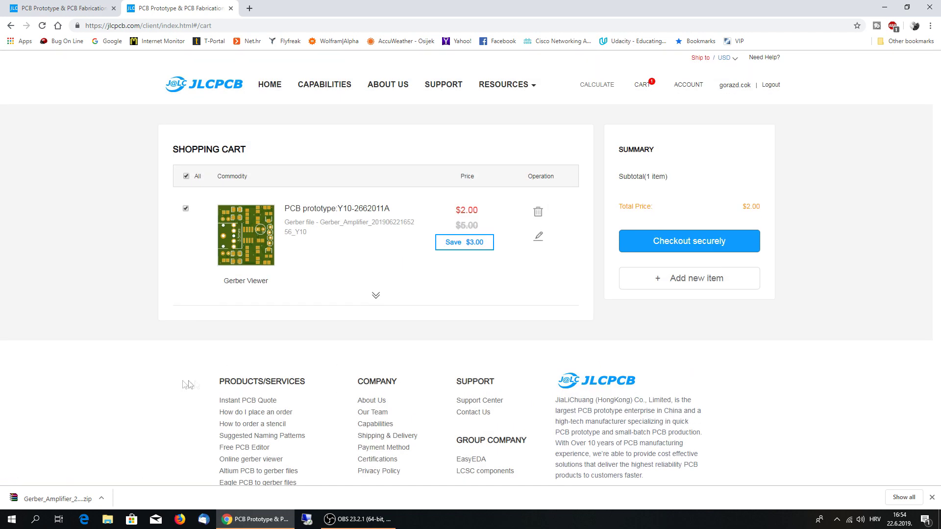
left_click(931, 497)
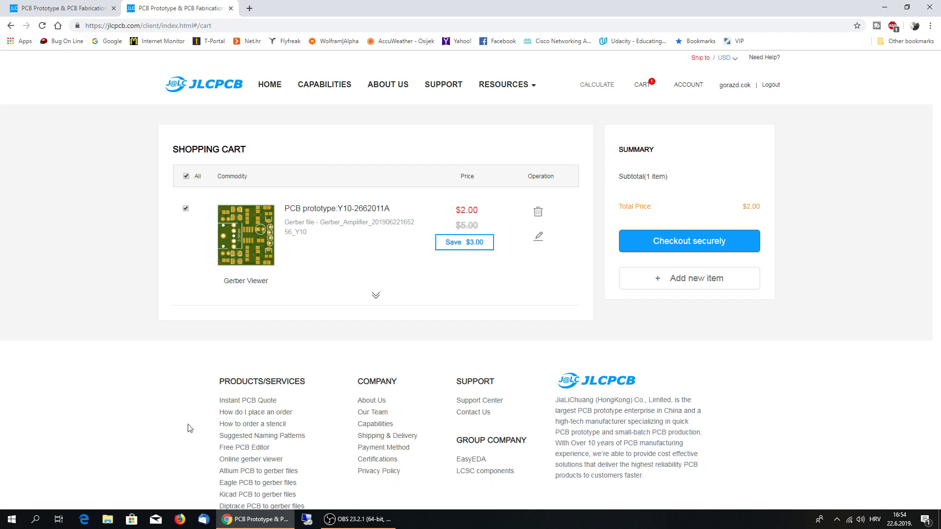
scroll(189, 429, "down", 1)
scroll(189, 420, "up", 1)
Proceed to checkout, review the payment page, and select Registered Air Mail shipping
left_click(693, 241)
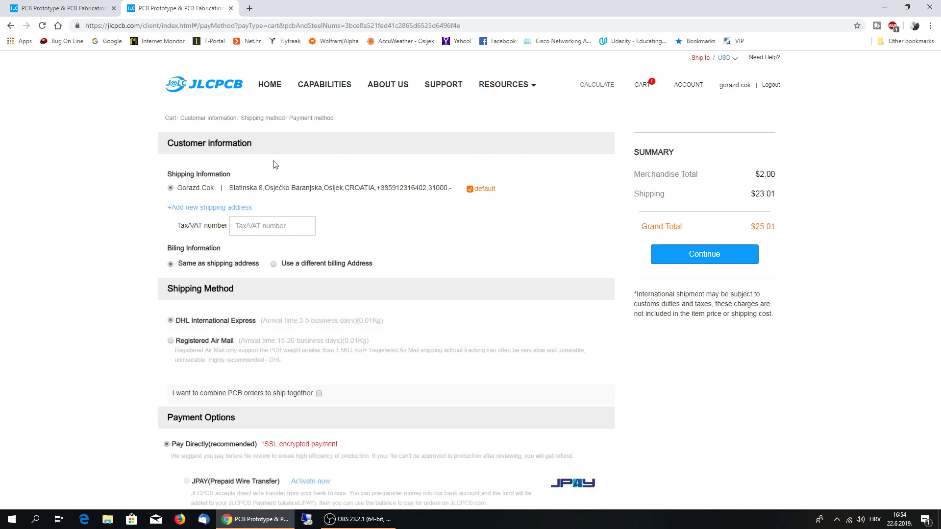
scroll(113, 251, "down", 5)
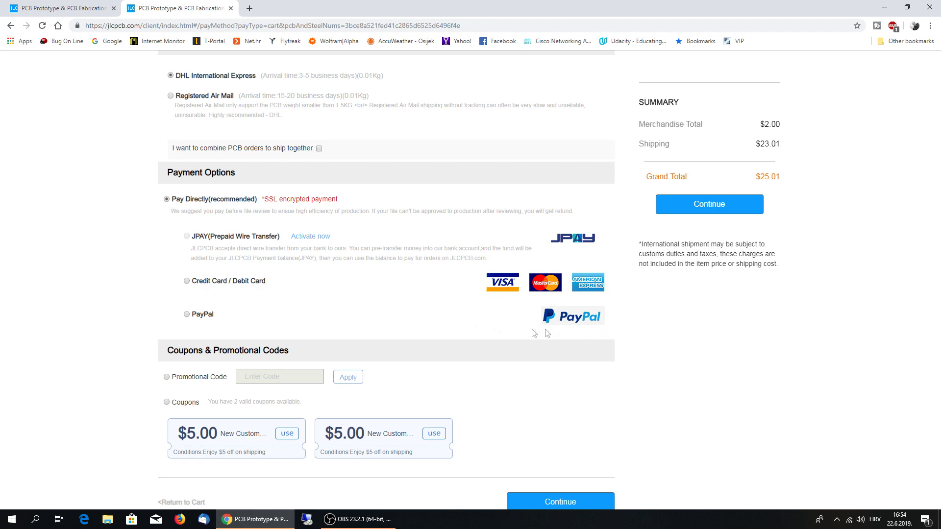
scroll(69, 351, "down", 6)
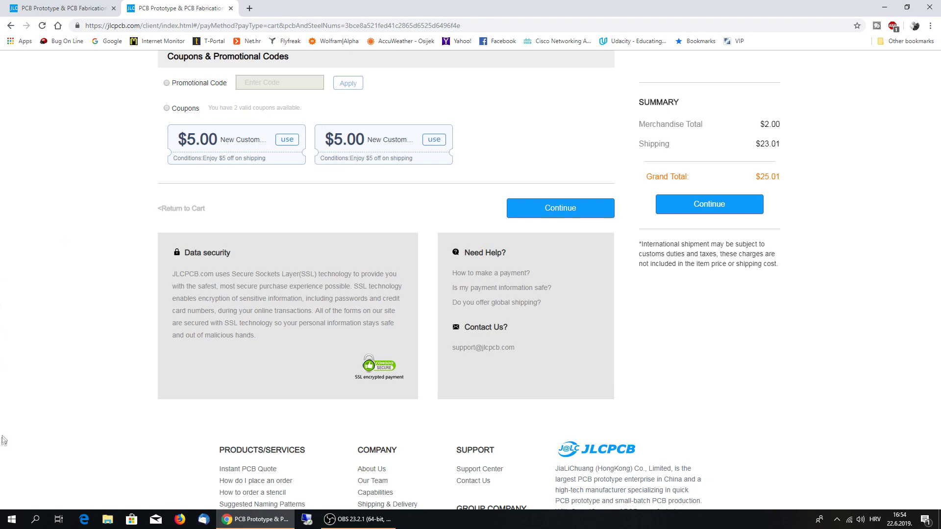
scroll(3, 446, "up", 13)
scroll(4, 447, "down", 7)
scroll(98, 401, "up", 5)
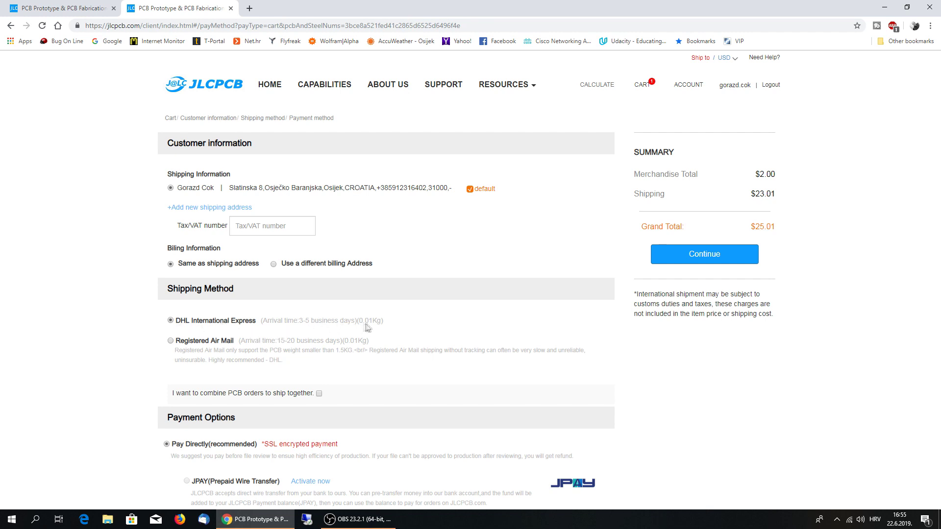
left_click(170, 342)
Go back to the cart, delete the Amplifier prototype, and return to the JLCPCB home page
left_click(9, 25)
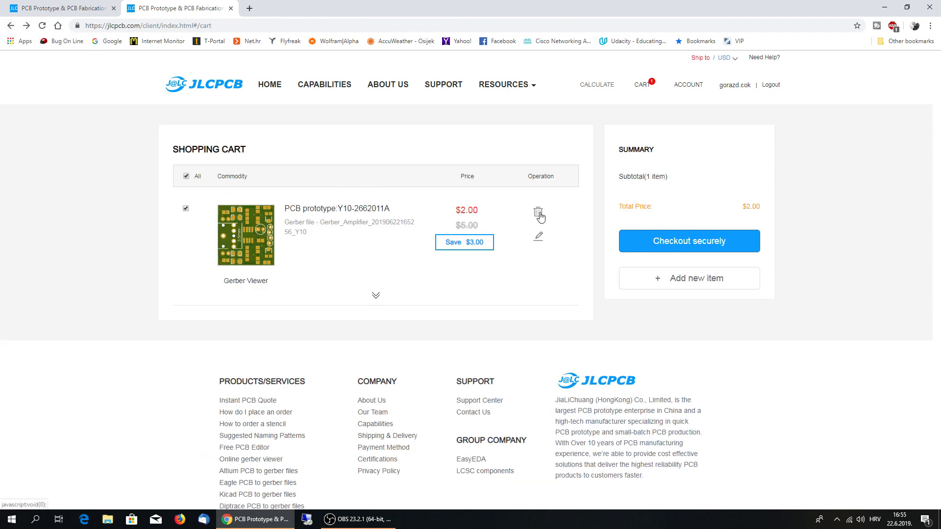
left_click(538, 212)
left_click(444, 120)
left_click(535, 107)
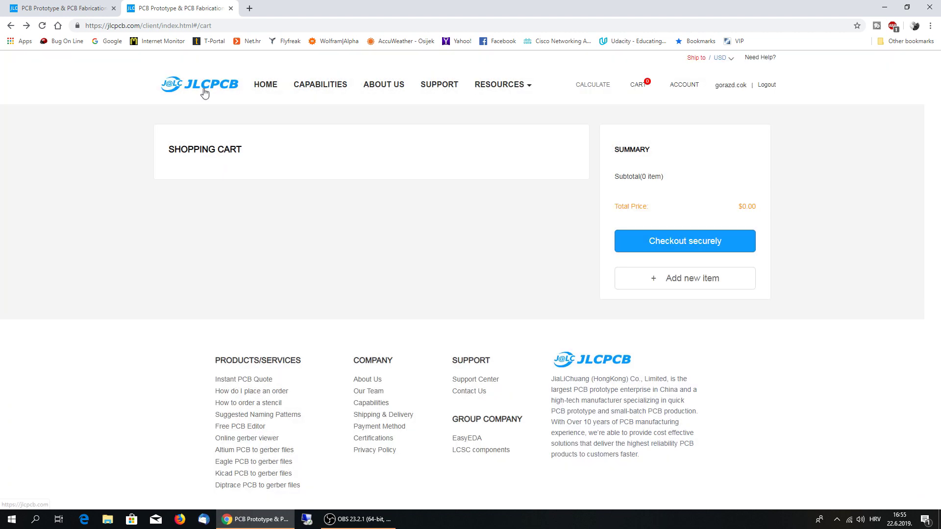
left_click(204, 92)
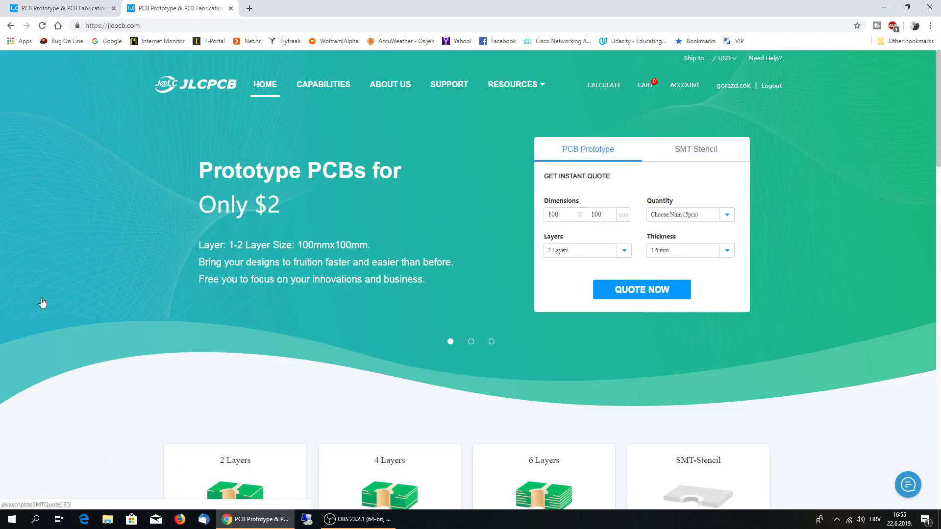
Browse JLCPCB's support site: the Get Started FAQ and Pricing & Services help
left_click(450, 86)
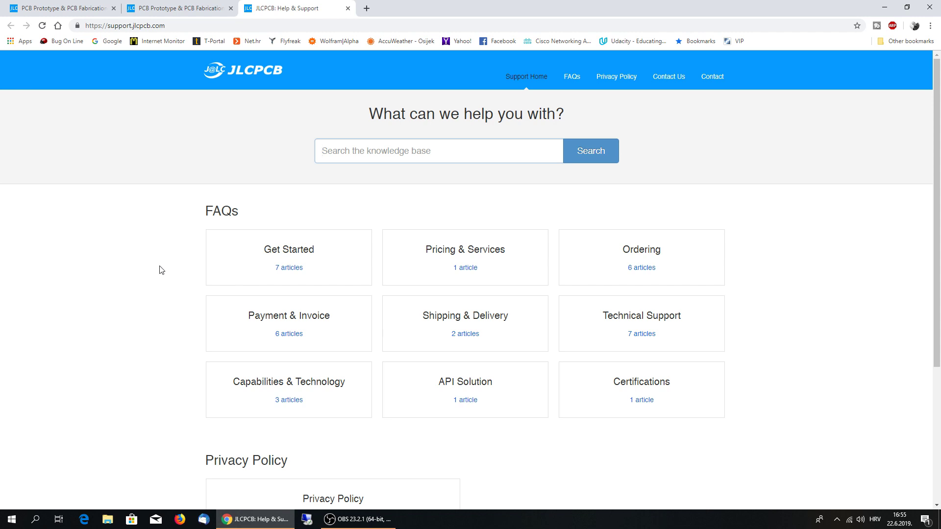
scroll(161, 270, "down", 2)
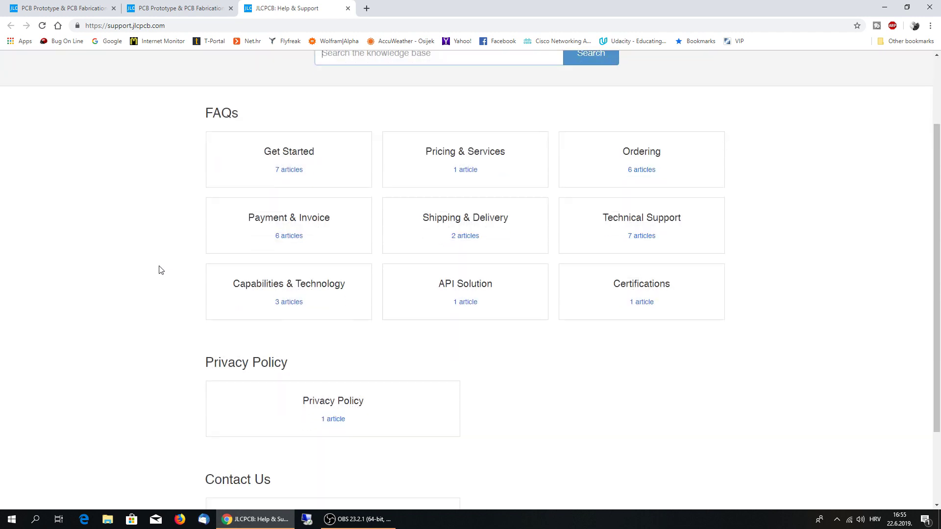
left_click(290, 153)
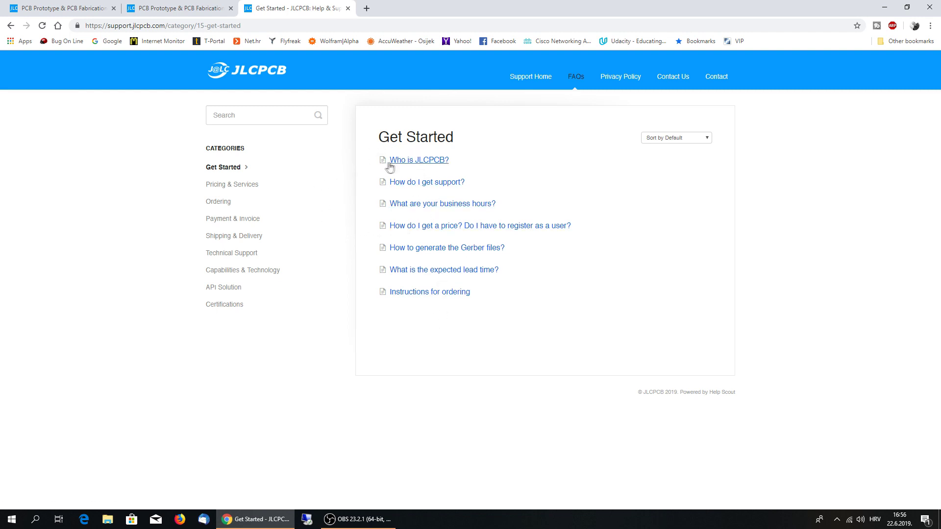
left_click(247, 185)
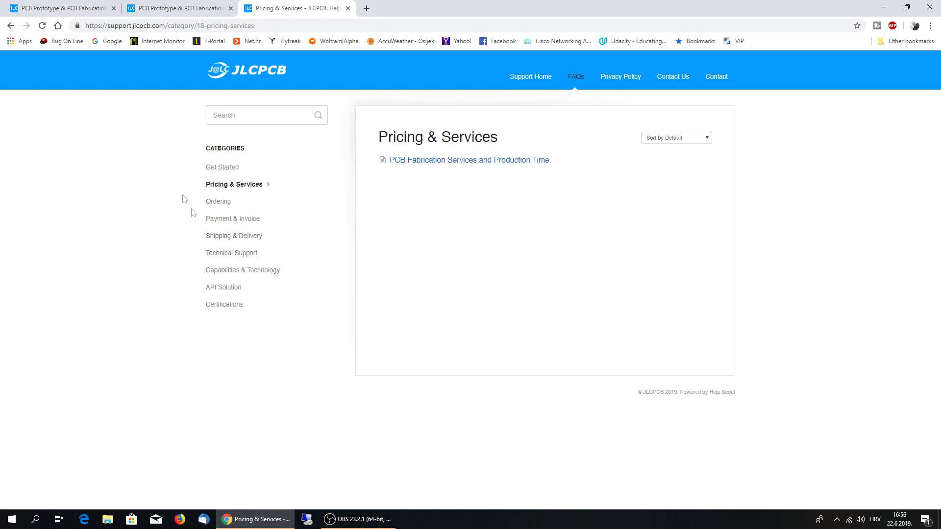
Return to the JLCPCB home page and open EasyEDA from the Resources menu
left_click(251, 71)
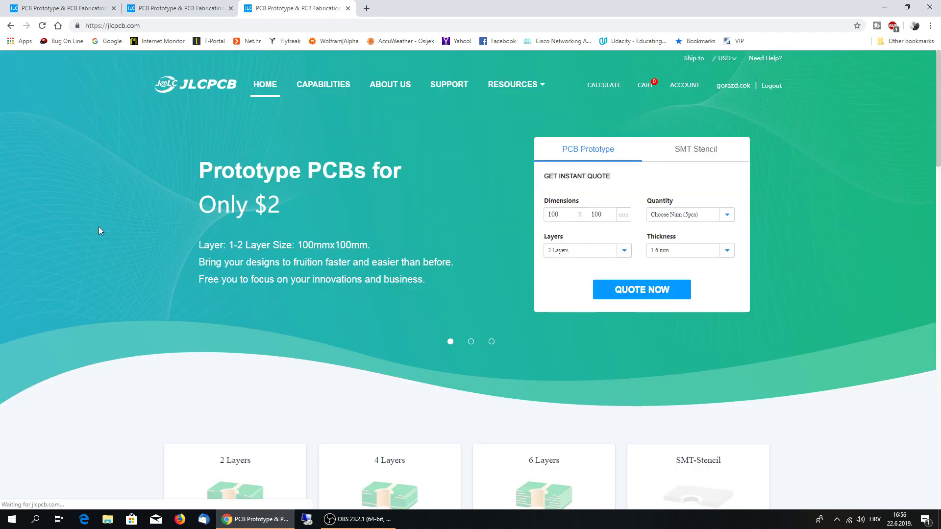
scroll(98, 227, "down", 4)
scroll(96, 233, "down", 5)
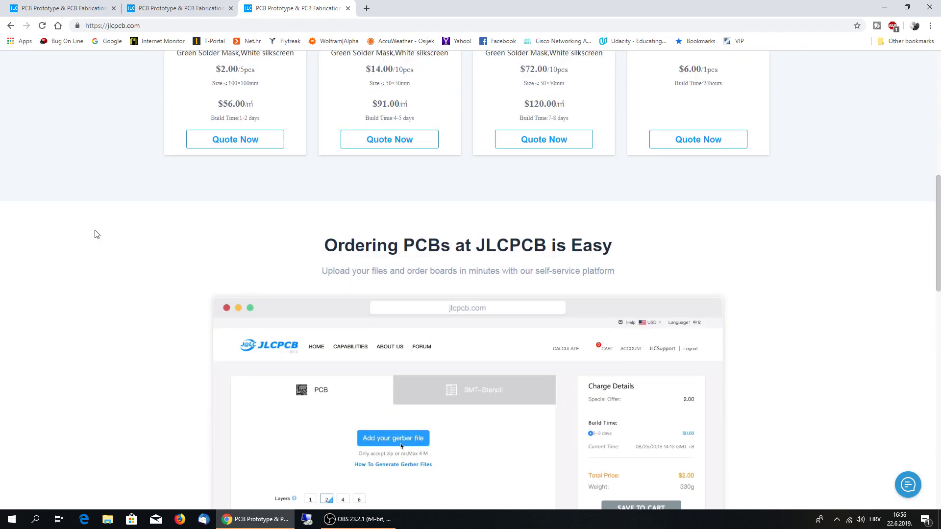
scroll(95, 232, "up", 10)
mouse_move(500, 81)
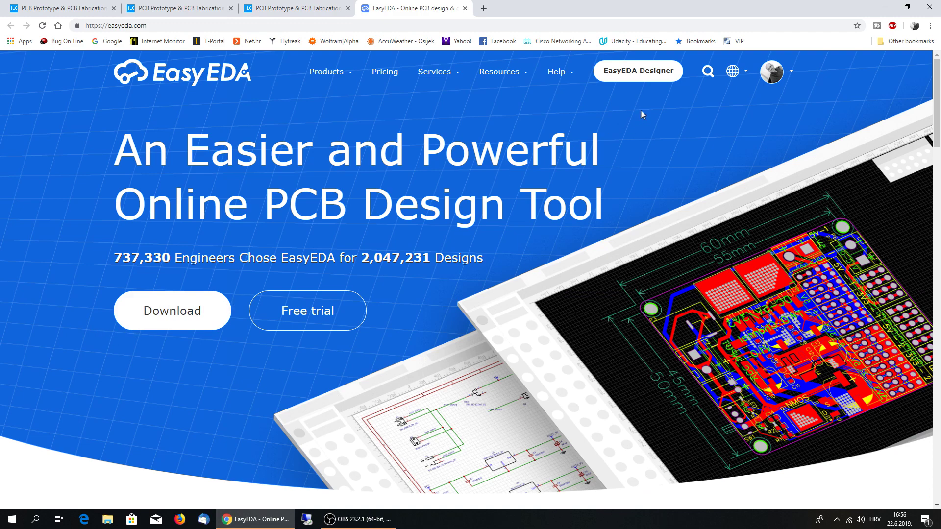
Load the 1W amp PCB from the test project in EasyEDA's online editor, then return to the first JLCPCB tab
mouse_move(319, 74)
left_click(326, 95)
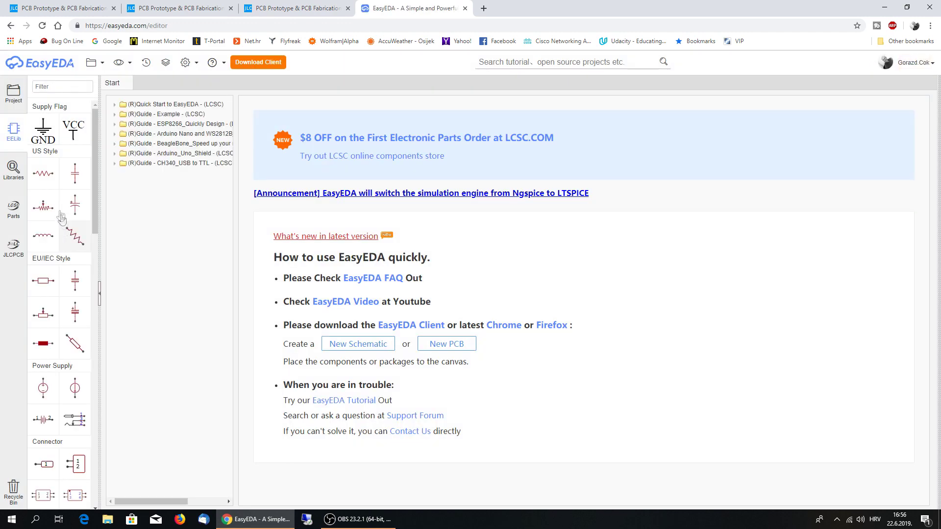
left_click(15, 93)
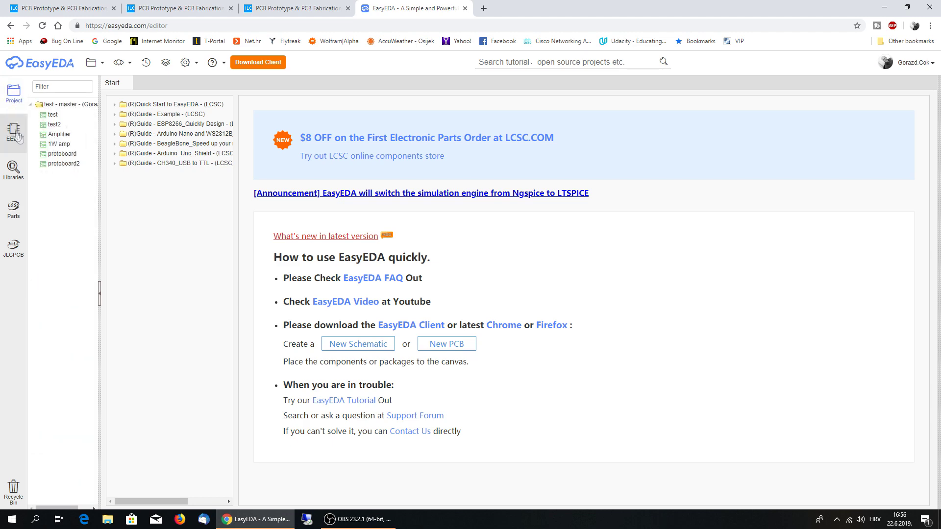
left_click(52, 145)
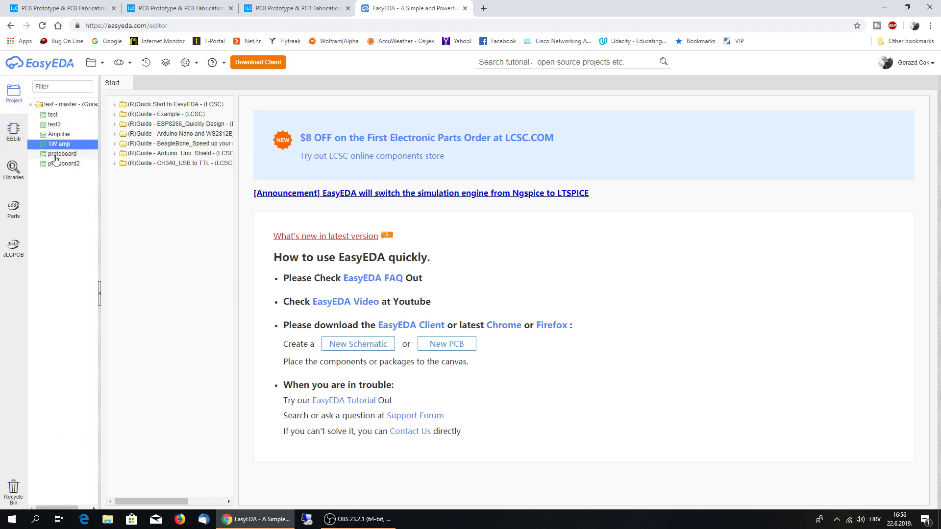
double_click(53, 145)
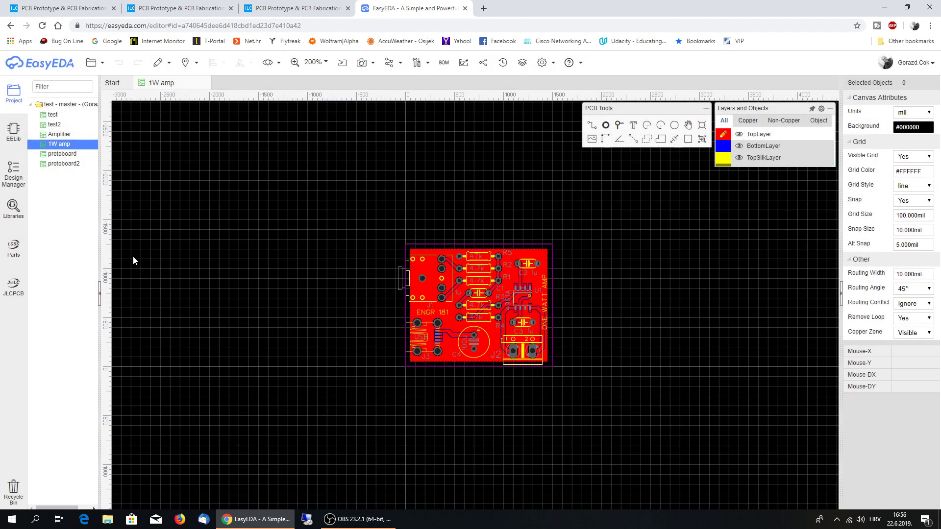
left_click(424, 62)
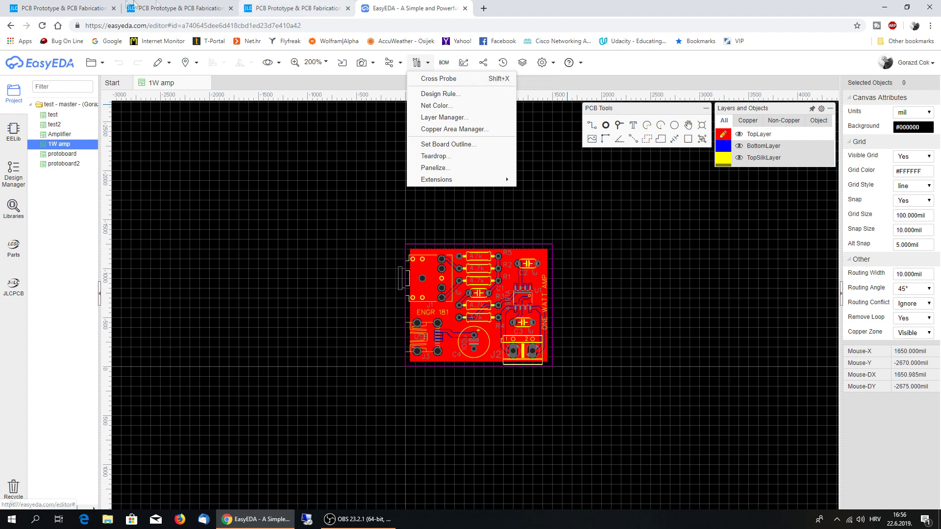
left_click(64, 8)
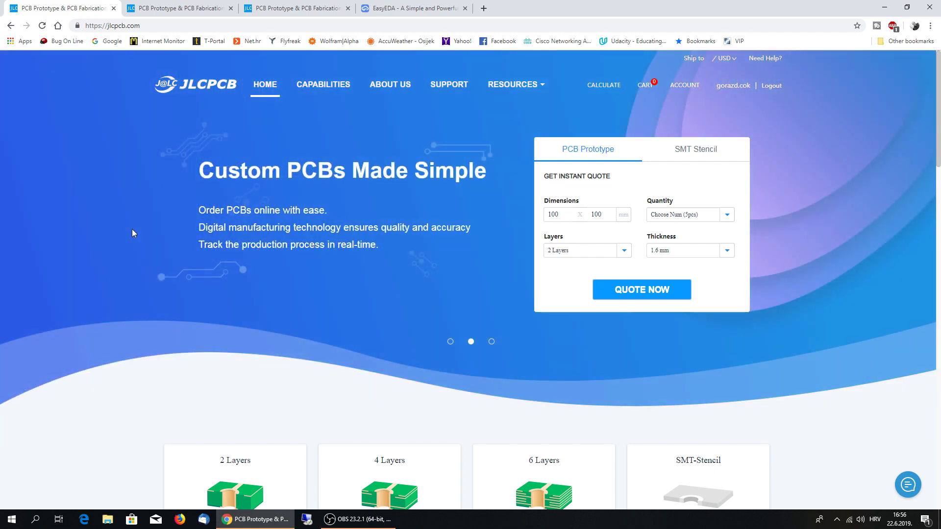
Close the EasyEDA editor tab and go back to the first JLCPCB tab's layer price cards
scroll(138, 234, "down", 5)
scroll(161, 196, "up", 5)
left_click(181, 8)
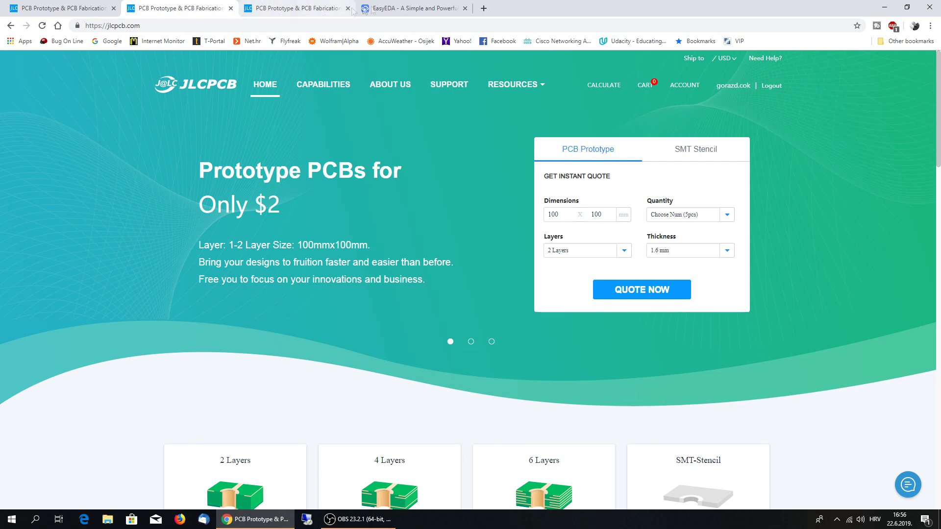
left_click(383, 8)
left_click(465, 9)
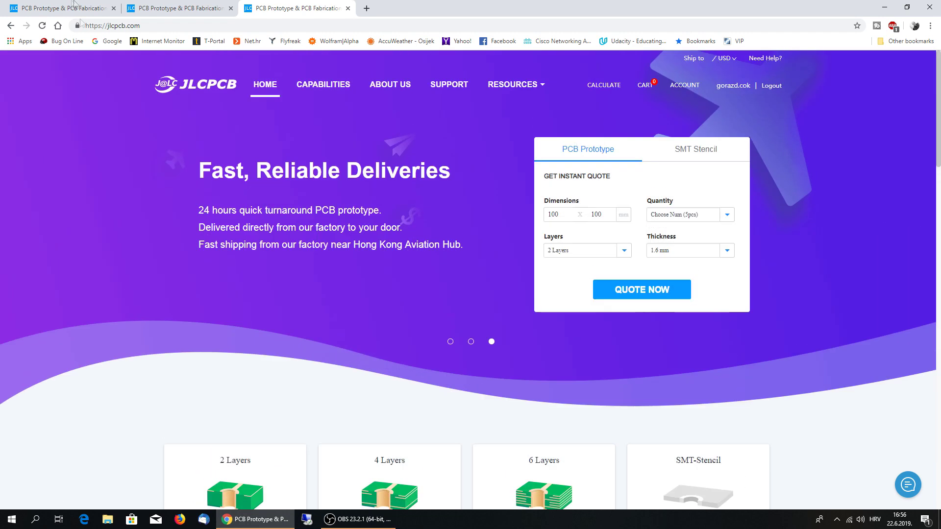
left_click(75, 2)
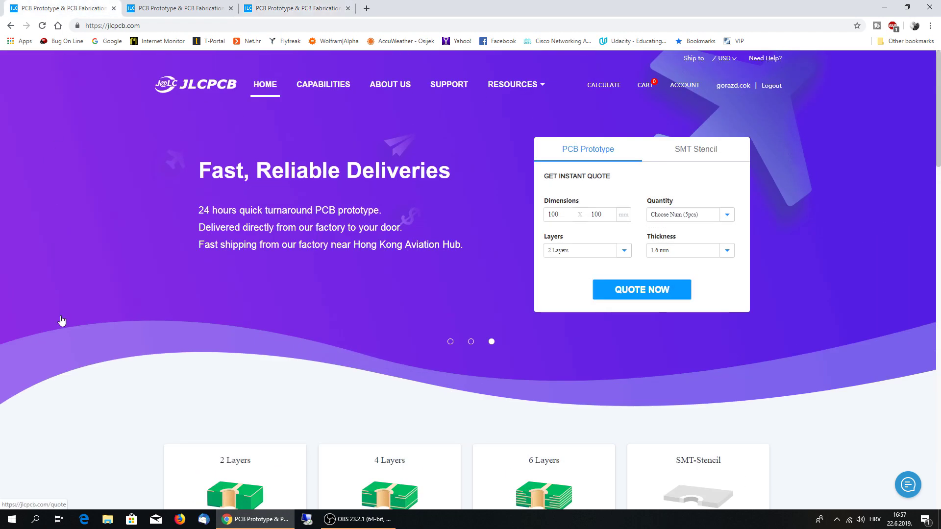
scroll(62, 321, "down", 4)
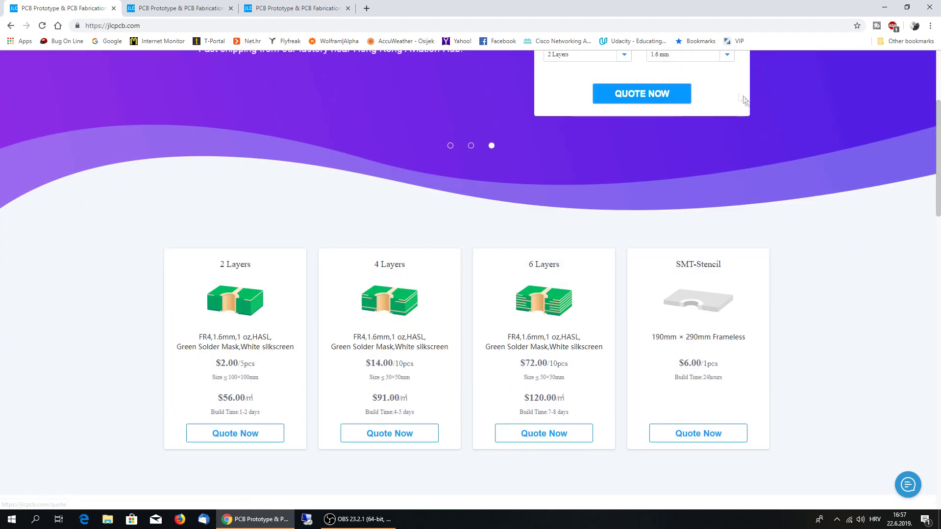
Start a new PCB quote and scroll through its default board options
left_click(645, 98)
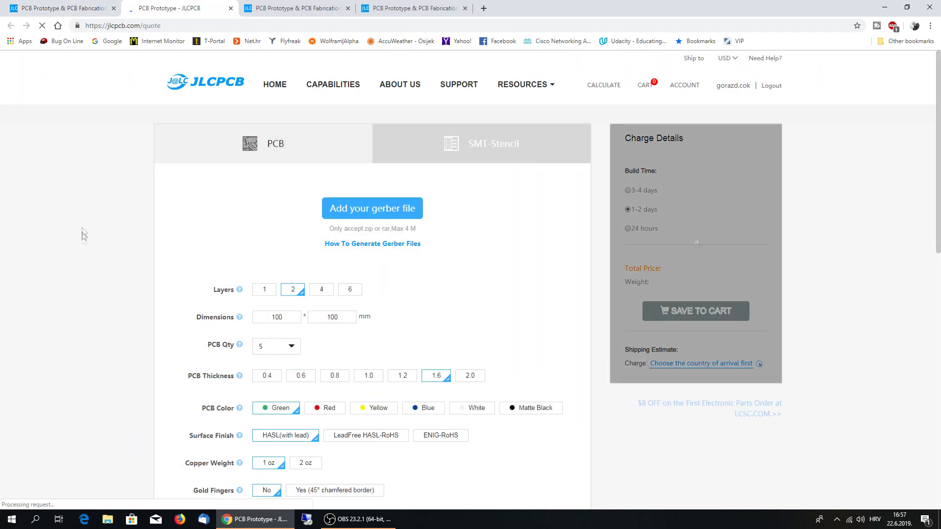
scroll(83, 248, "down", 4)
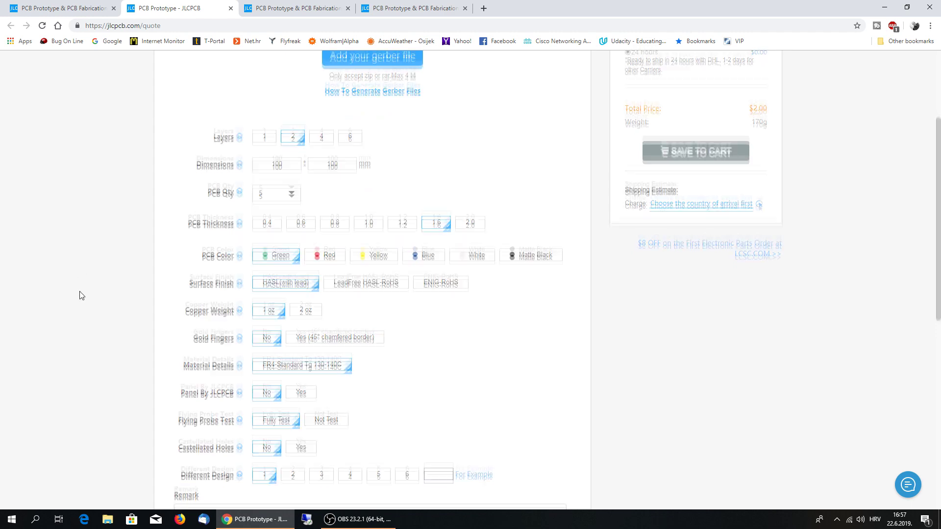
scroll(81, 295, "down", 4)
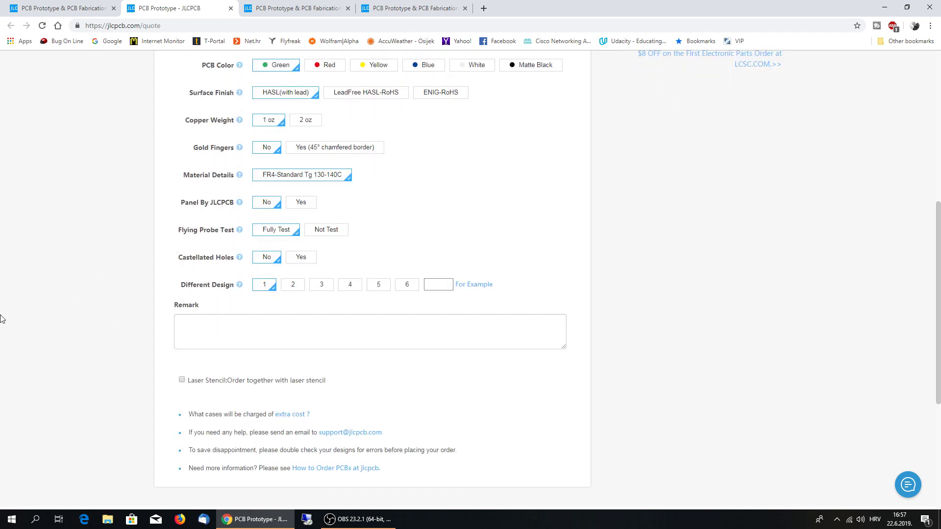
scroll(2, 323, "up", 5)
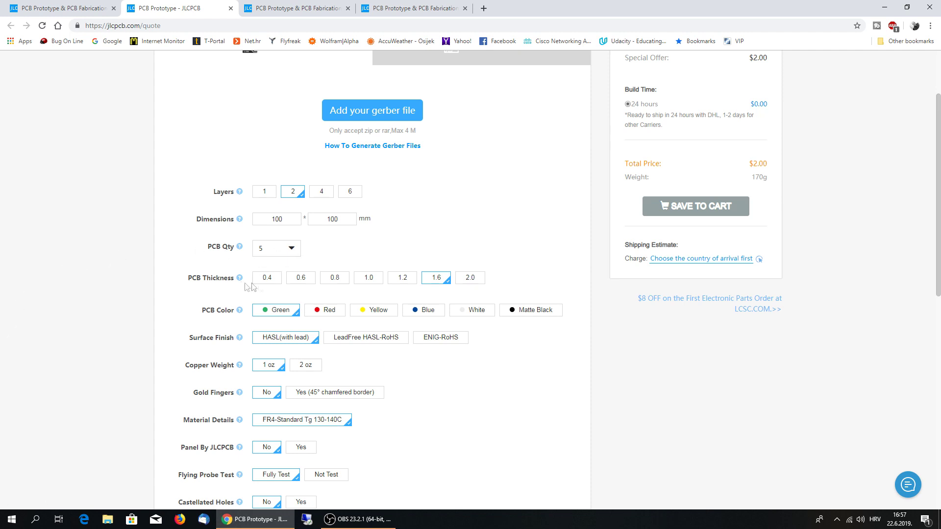
Browse the full PCB Qty list, close it leaving quantity 5, and return to the form's top
left_click(292, 249)
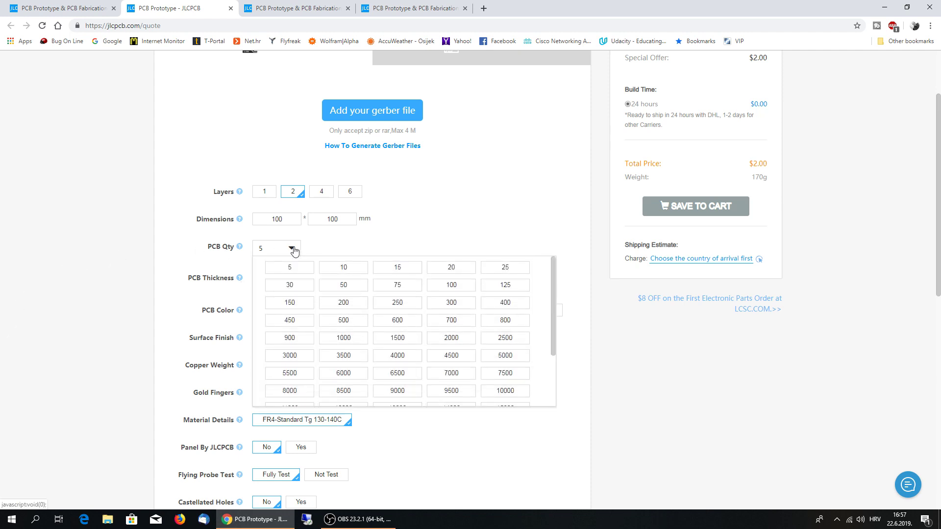
left_click(294, 250)
left_click(294, 250)
scroll(357, 294, "down", 3)
scroll(343, 306, "up", 3)
scroll(275, 399, "down", 1)
scroll(365, 408, "down", 4)
scroll(365, 121, "down", 3)
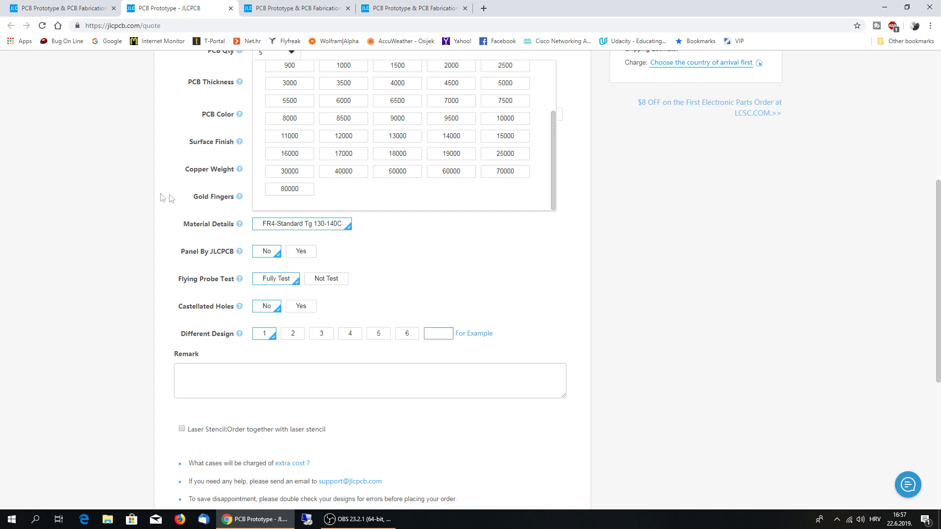
left_click(73, 197)
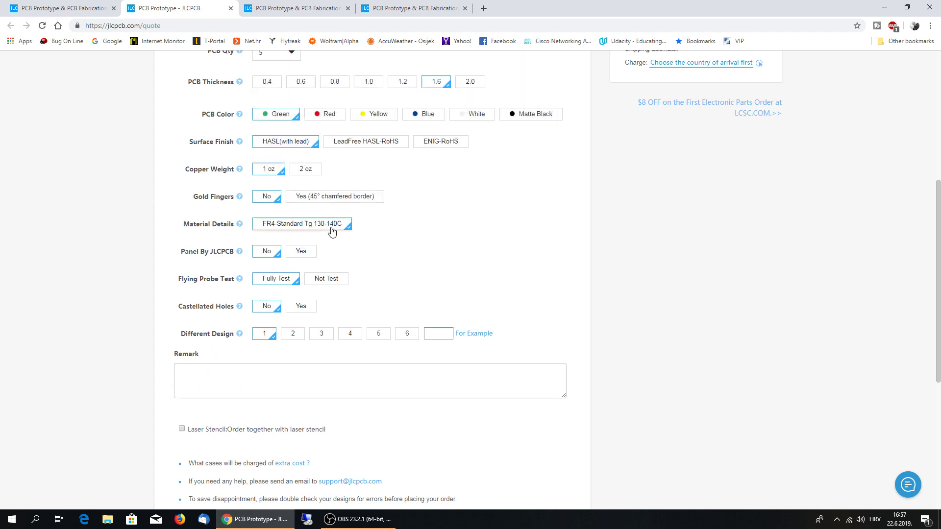
scroll(111, 259, "up", 4)
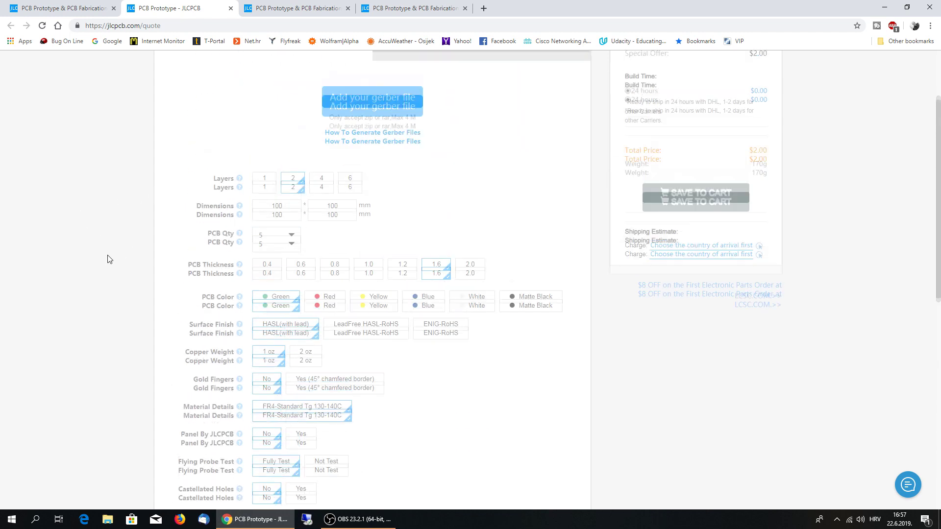
scroll(112, 384, "down", 2)
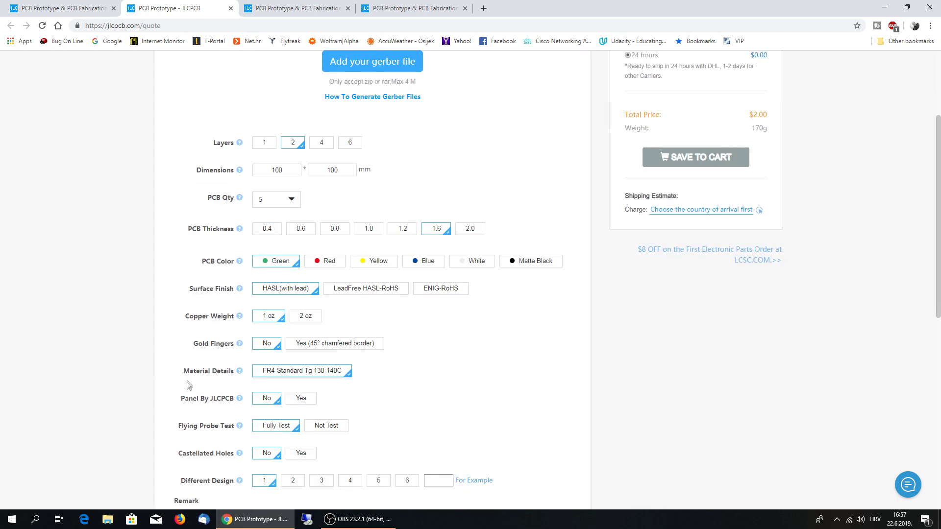
scroll(83, 403, "down", 5)
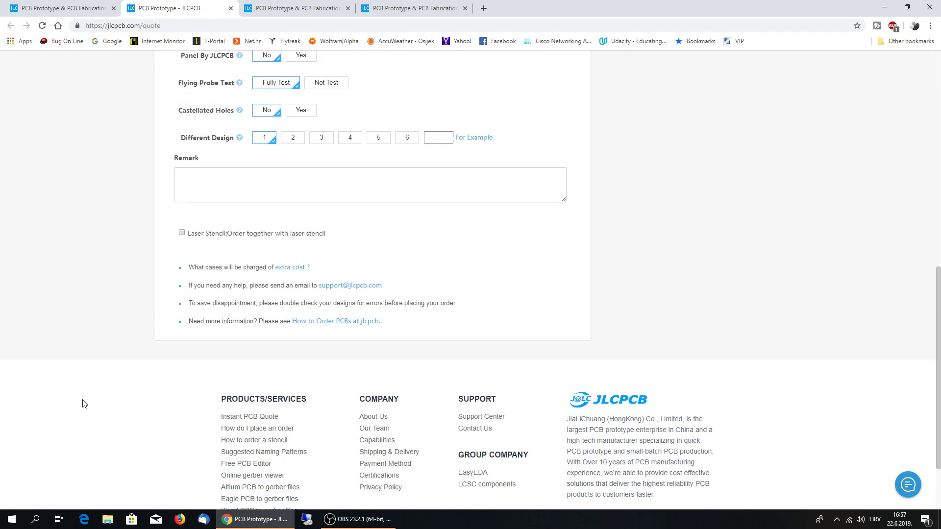
scroll(83, 400, "up", 15)
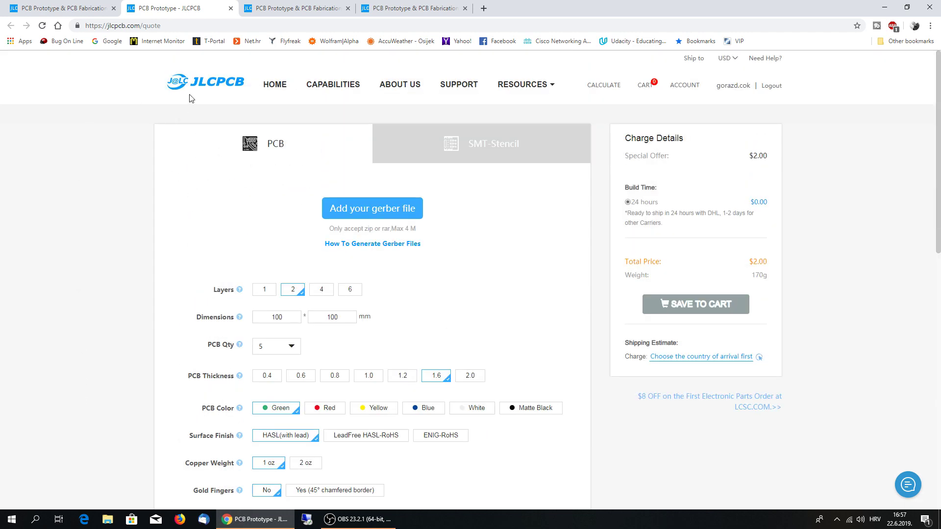
Close the quote tab and the extra JLCPCB tabs with Ctrl+W, keeping one home page tab
key("ctrl+w")
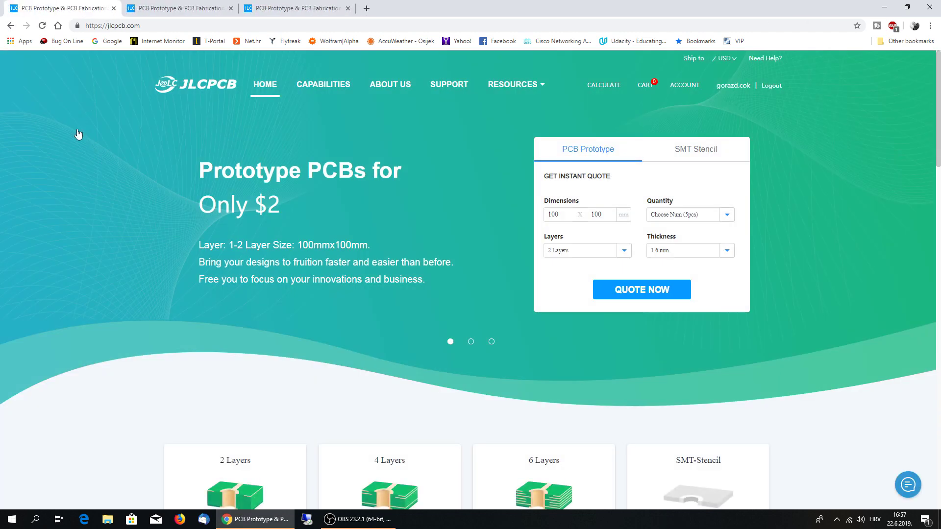
key("ctrl+w")
key("ctrl+w")
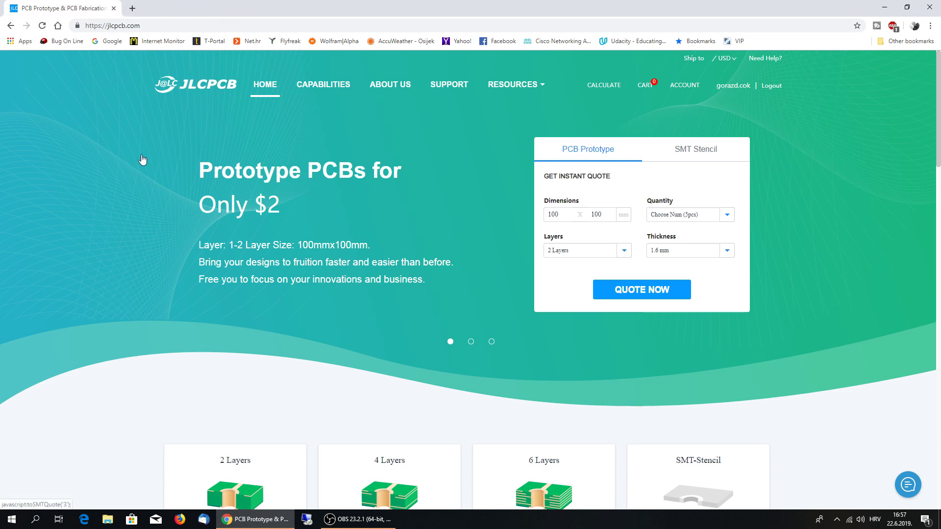